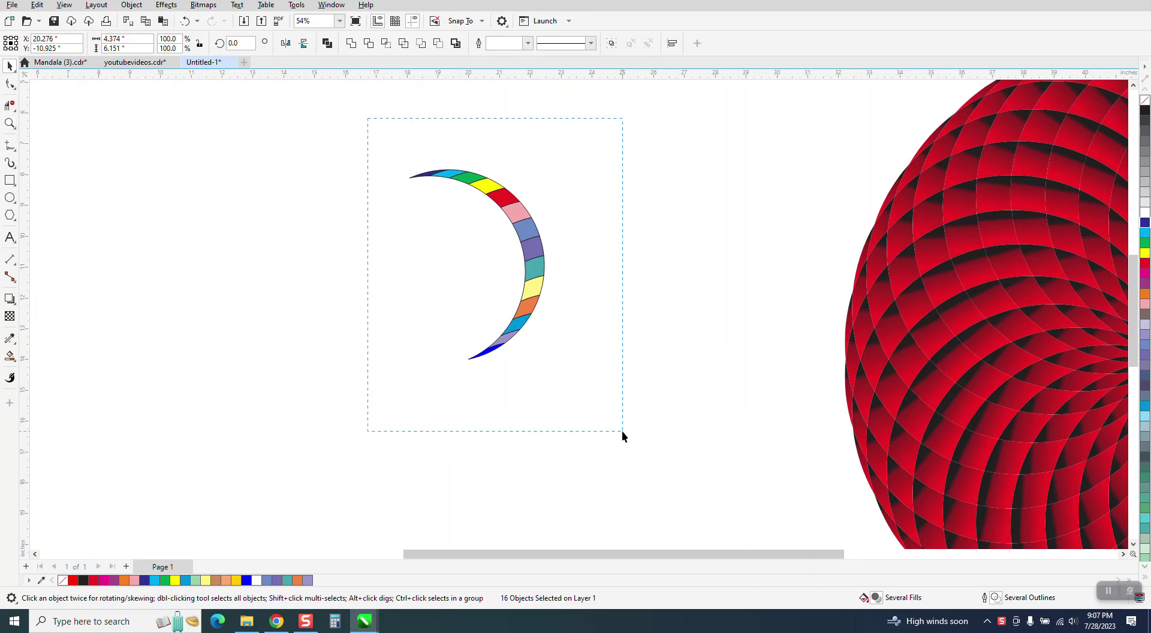
Place a copy of the whole rainbow crescent 23 inches to its right.
{"action": "left_click", "coordinate": [10, 124]}
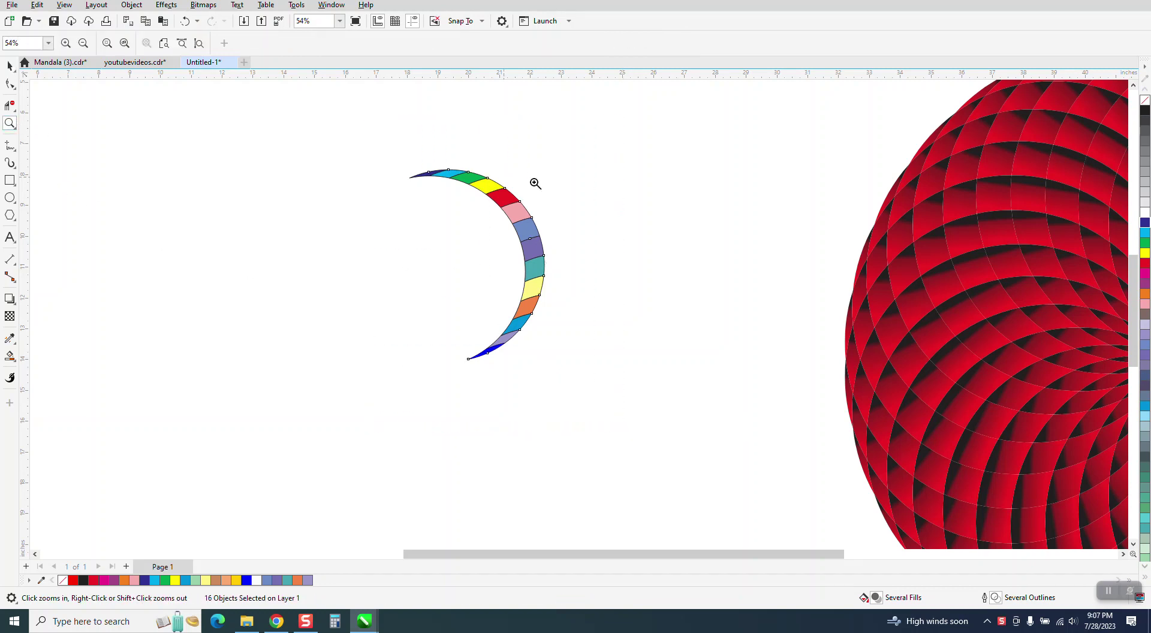
{"action": "left_click_drag", "start_coordinate": [420, 155], "coordinate": [699, 432]}
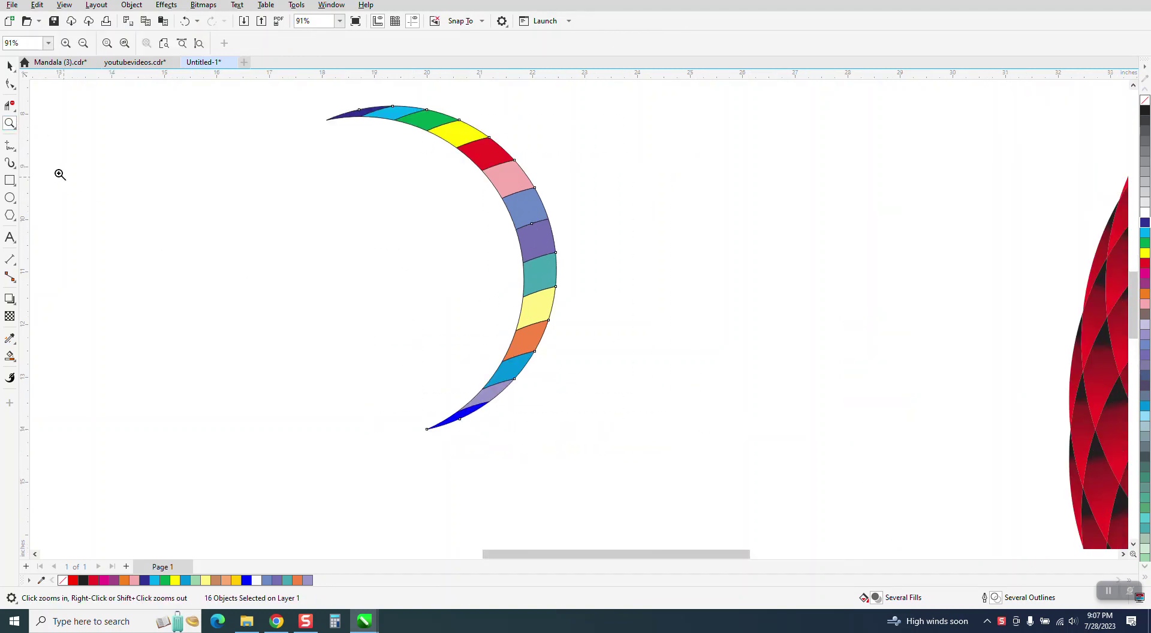
{"action": "key", "text": "space"}
{"action": "left_click", "coordinate": [158, 124]}
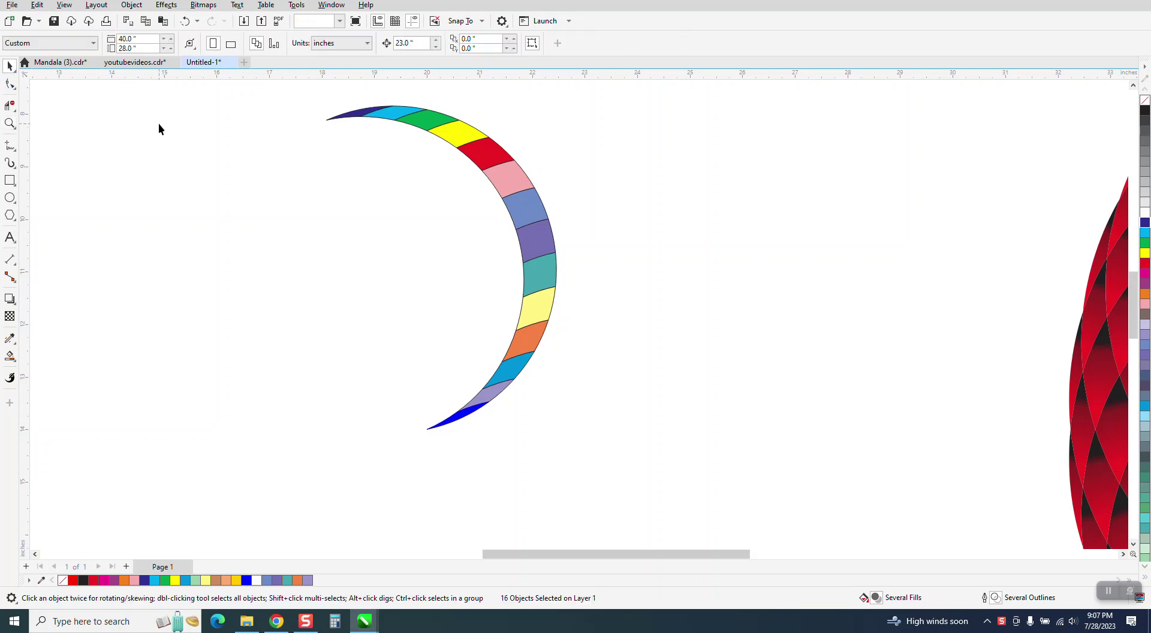
{"action": "scroll", "coordinate": [329, 115], "scroll_direction": "down", "scroll_amount": 2}
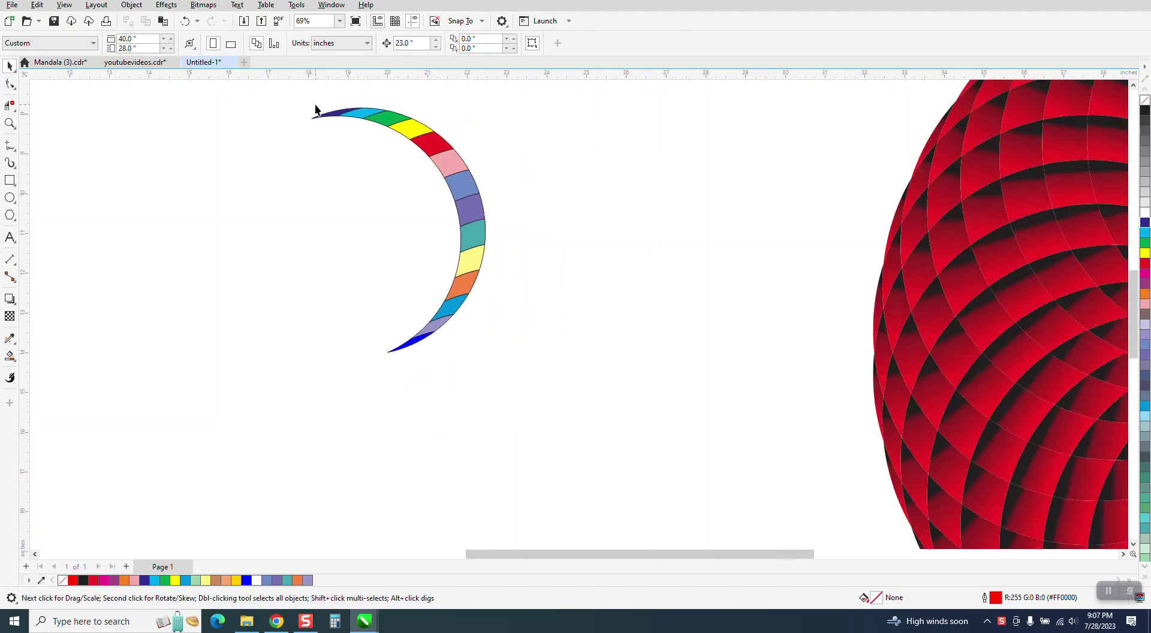
{"action": "left_click_drag", "start_coordinate": [448, 353], "coordinate": [520, 394]}
{"action": "key", "text": "ctrl+d"}
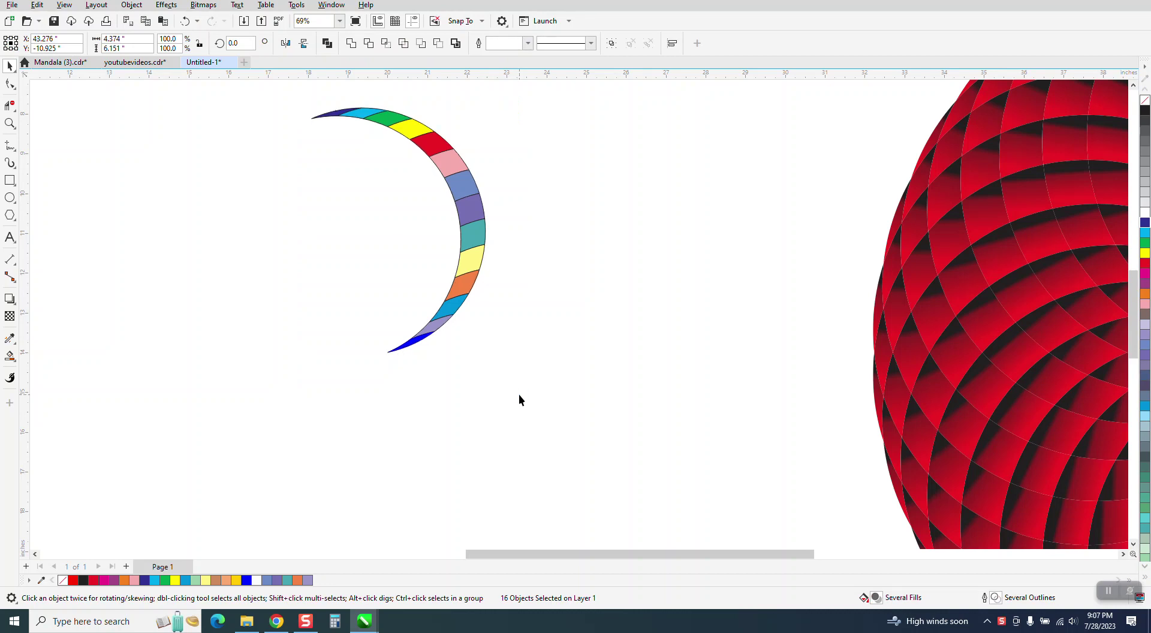
{"action": "left_click", "coordinate": [485, 356]}
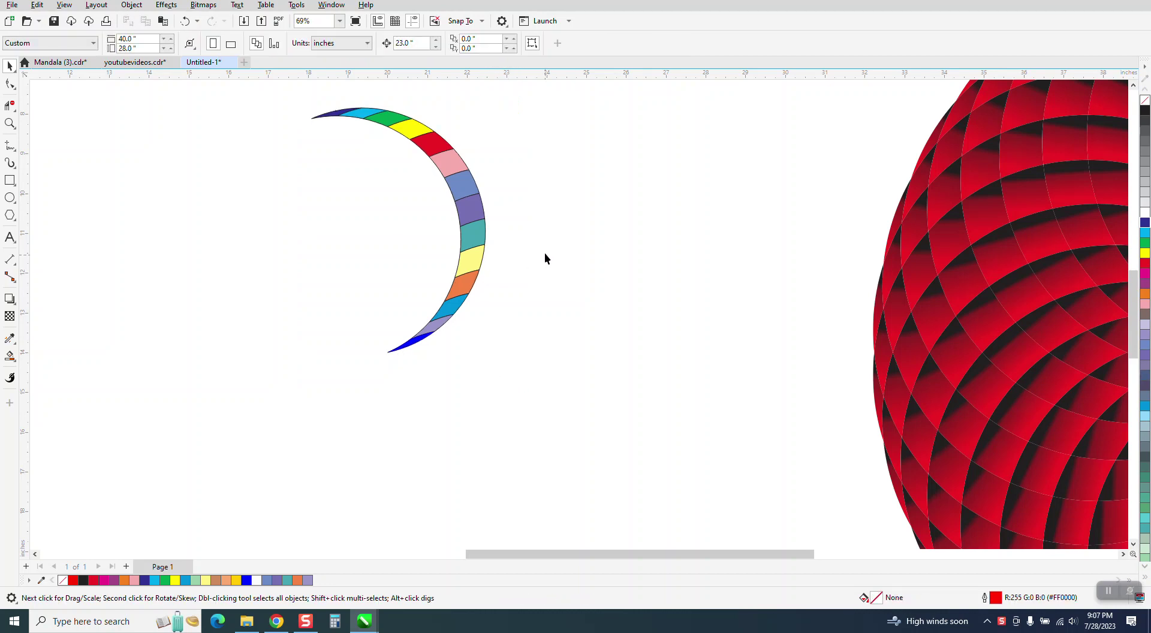
Set the nudge distance to 6 inches and place a copy of the rainbow crescent that far to its right.
{"action": "left_click_drag", "start_coordinate": [297, 96], "coordinate": [544, 370]}
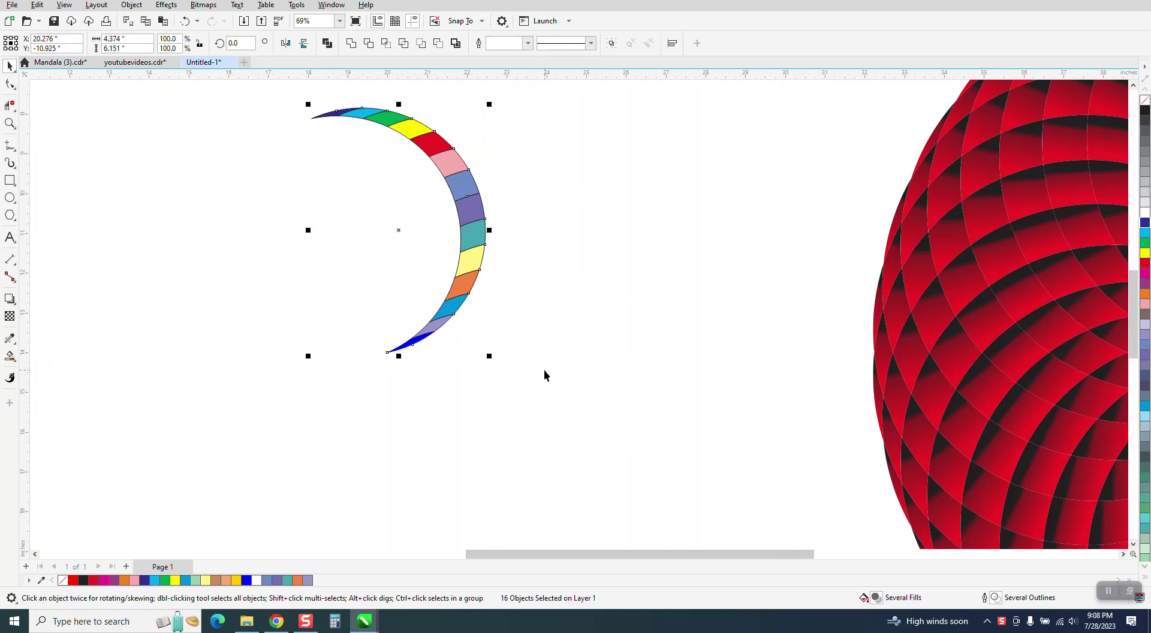
{"action": "left_click", "coordinate": [269, 214]}
{"action": "left_click", "coordinate": [412, 43]}
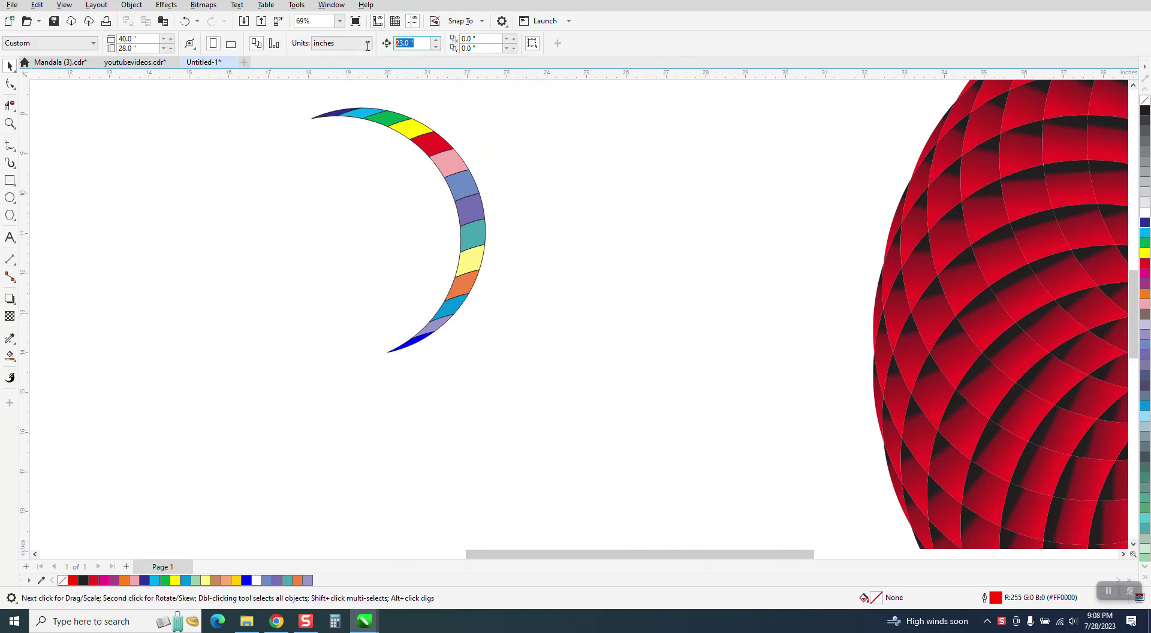
{"action": "type", "text": "6"}
{"action": "key", "text": "Return"}
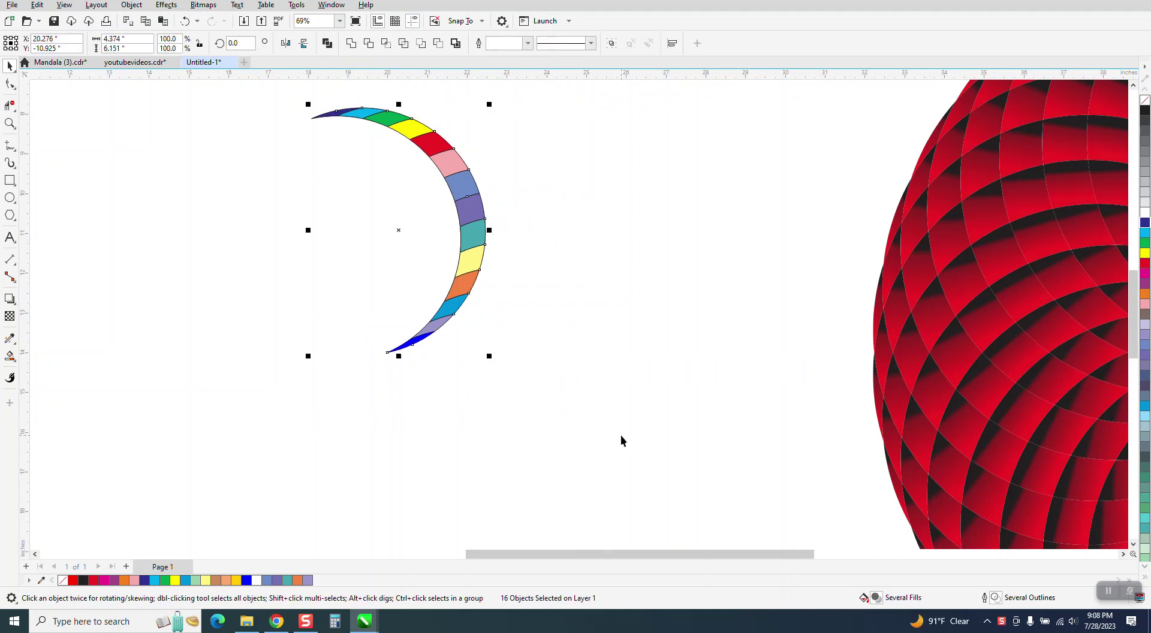
{"action": "key", "text": "plus"}
{"action": "key", "text": "Right"}
{"action": "left_click", "coordinate": [568, 208]}
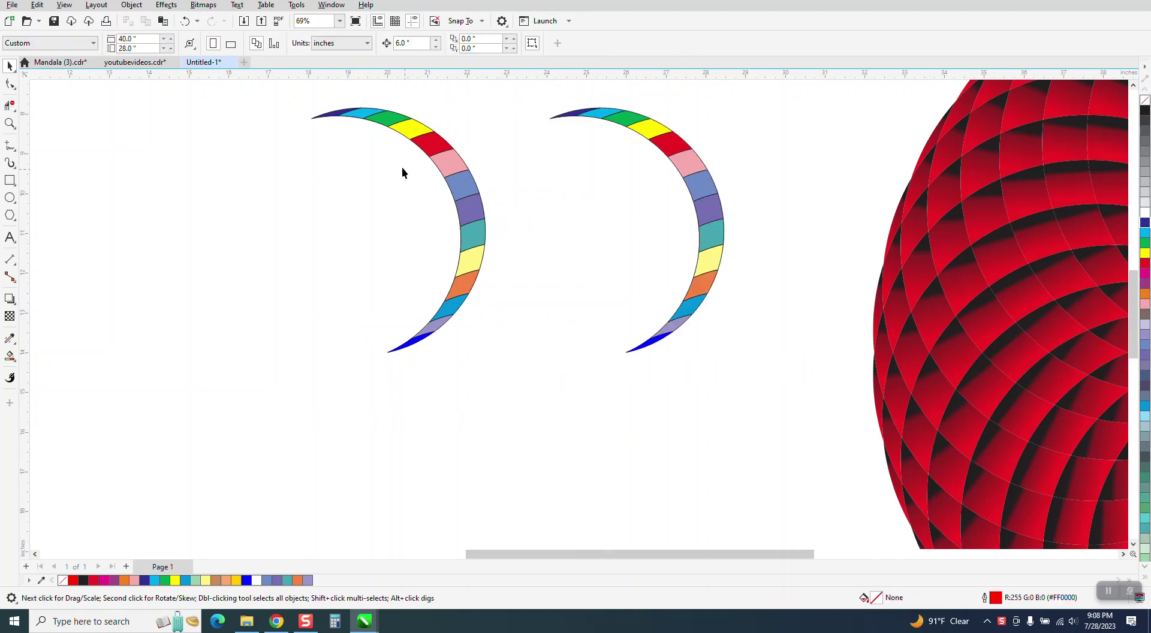
Apply an Interactive Fill gradient from dark blue to white across the top tip segment of the original crescent.
{"action": "left_click", "coordinate": [336, 115]}
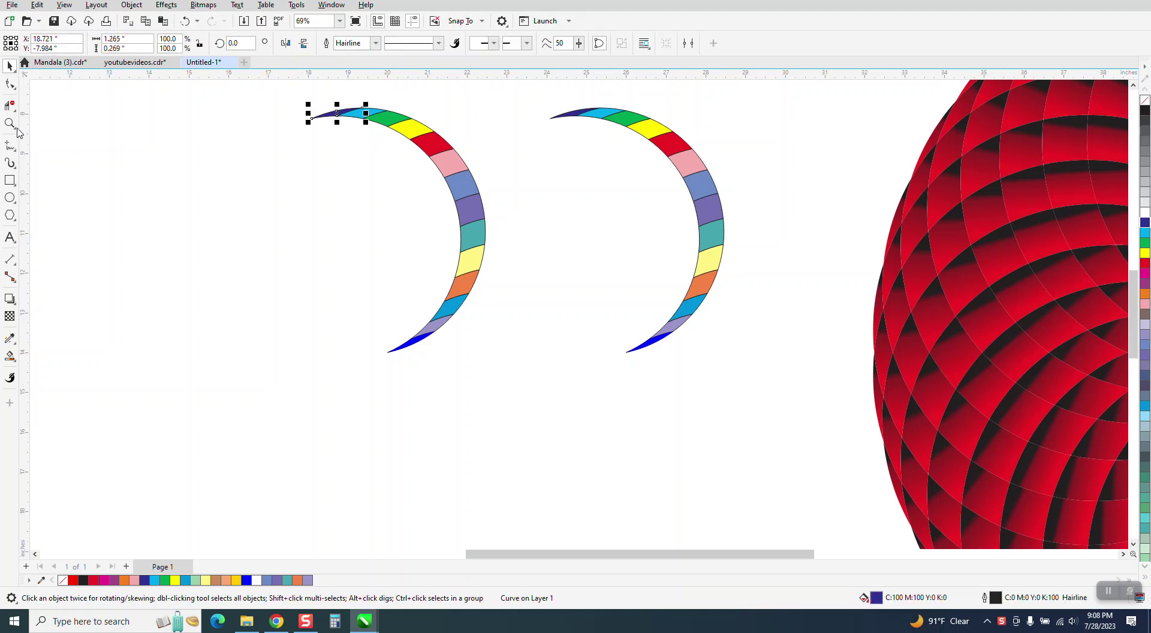
{"action": "left_click", "coordinate": [10, 123]}
{"action": "left_click_drag", "start_coordinate": [301, 98], "coordinate": [537, 290]}
{"action": "left_click", "coordinate": [10, 66]}
{"action": "key", "text": "space"}
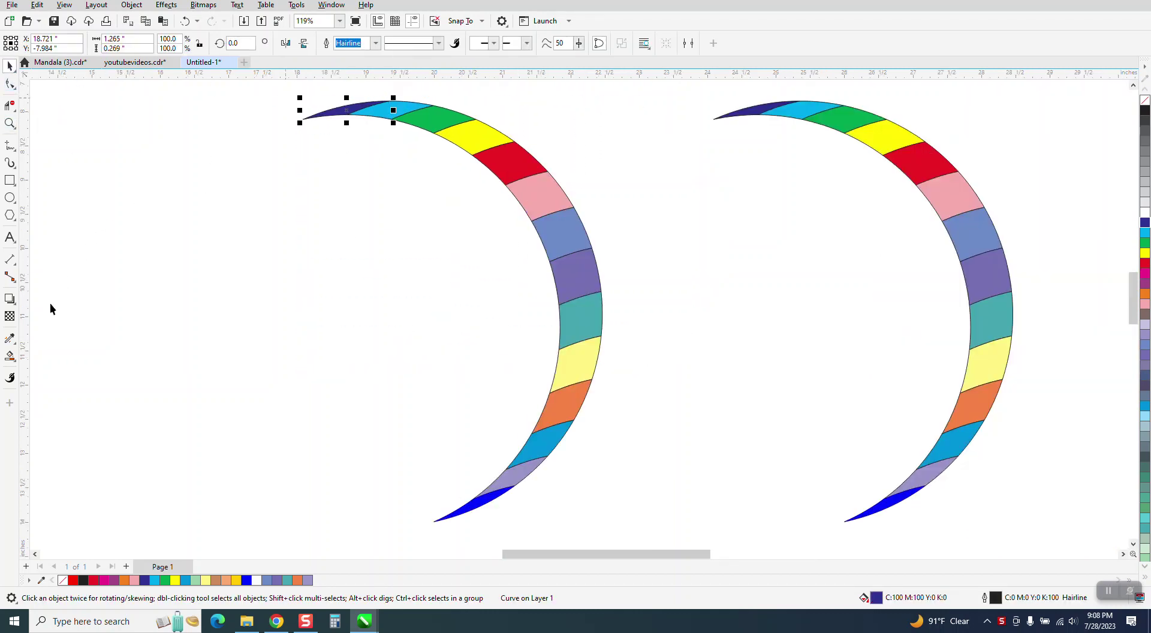
{"action": "left_click", "coordinate": [16, 364]}
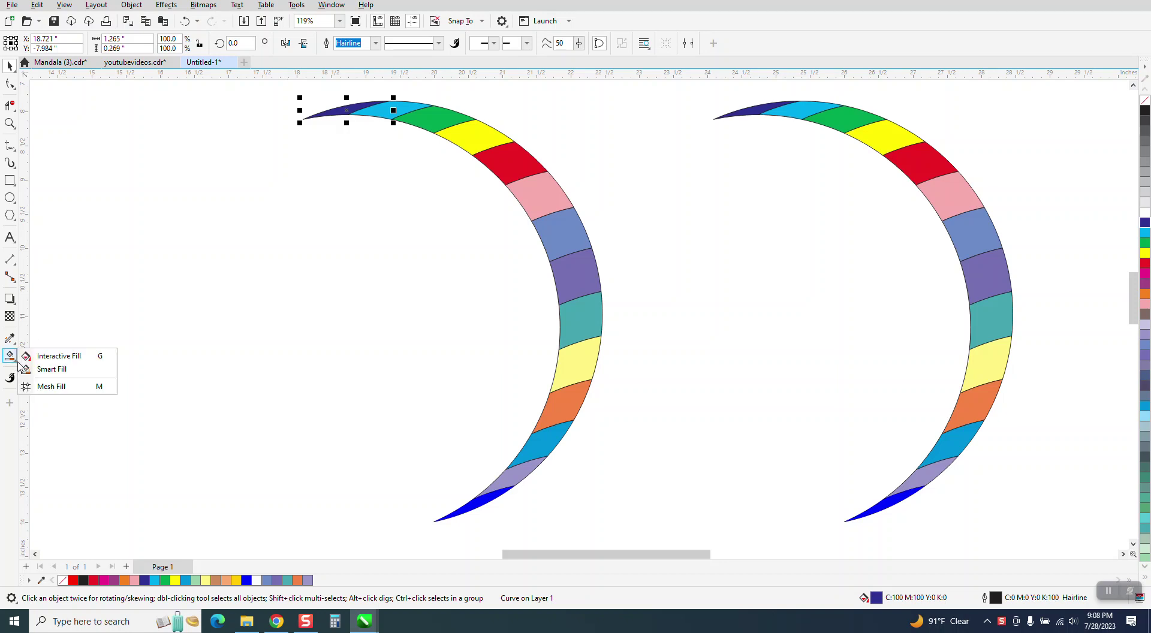
{"action": "left_click", "coordinate": [49, 360]}
{"action": "left_click_drag", "start_coordinate": [334, 105], "coordinate": [362, 114]}
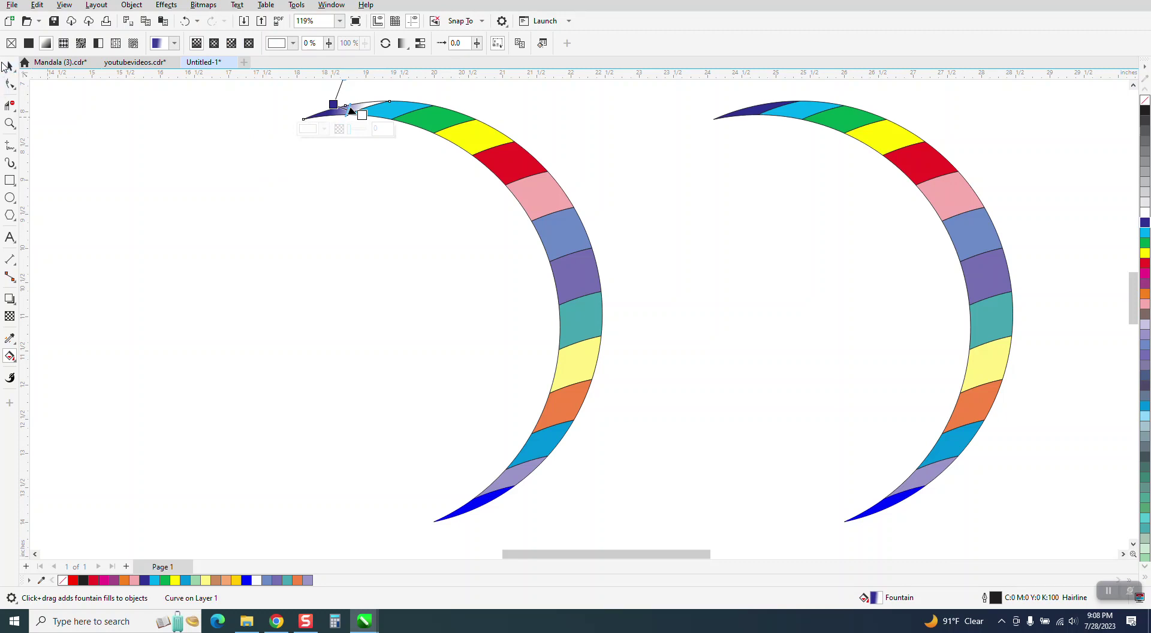
{"action": "left_click", "coordinate": [10, 66]}
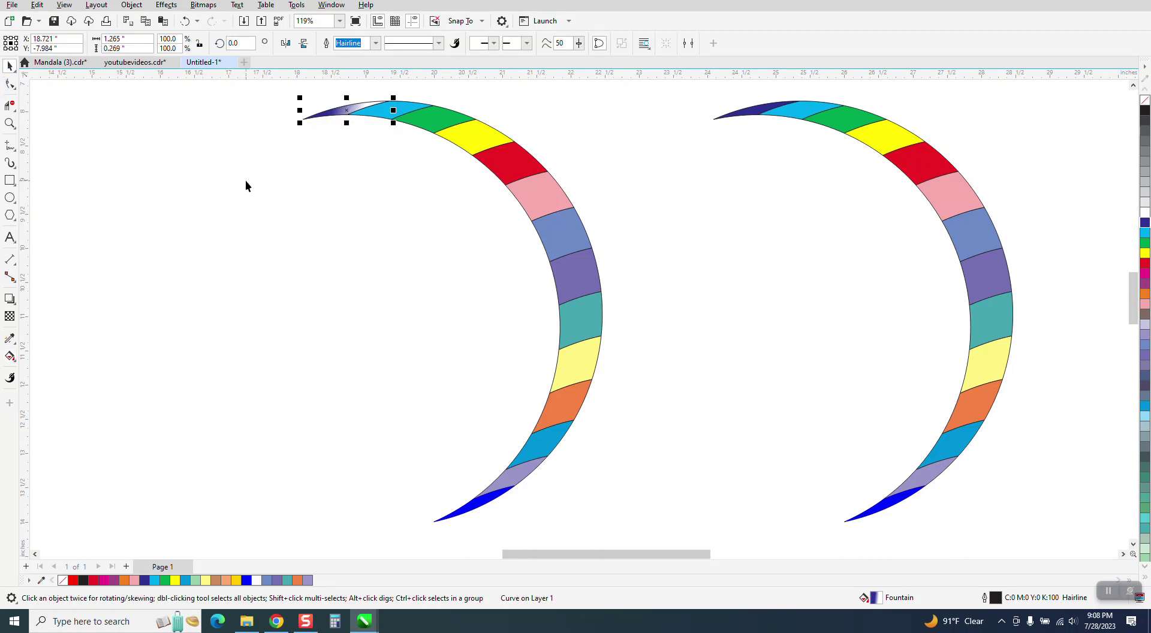
Sample the tip segment's fountain fill with the Attributes Eyedropper and apply it to all remaining segments of the original crescent.
{"action": "left_click", "coordinate": [13, 341]}
{"action": "left_click", "coordinate": [60, 352]}
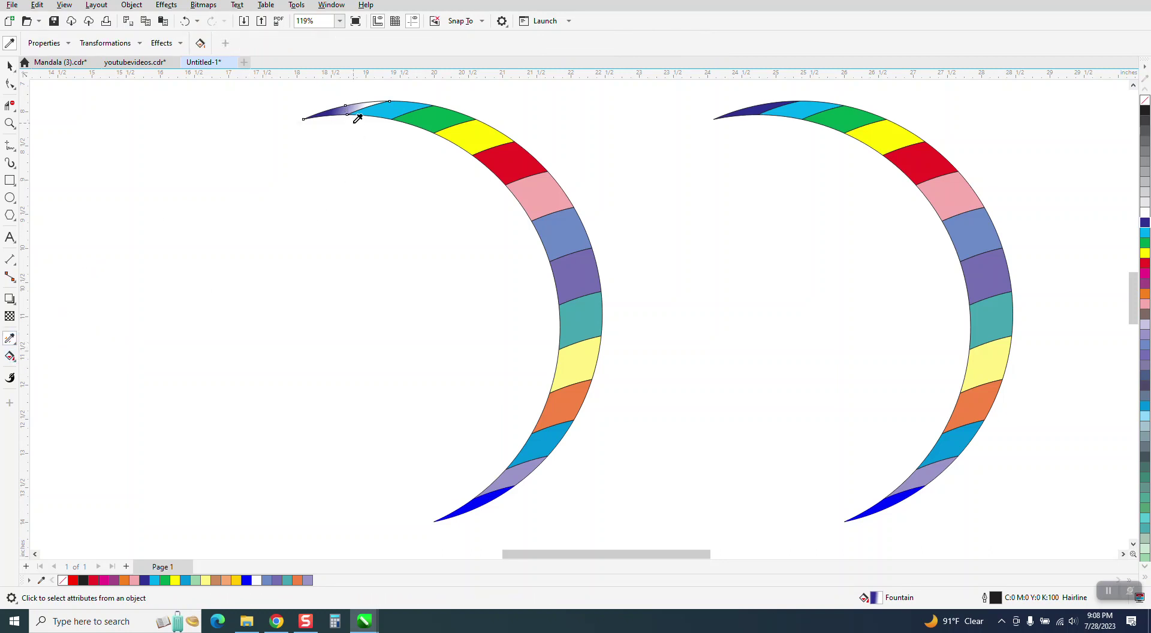
{"action": "left_click", "coordinate": [354, 107]}
{"action": "left_click", "coordinate": [389, 111]}
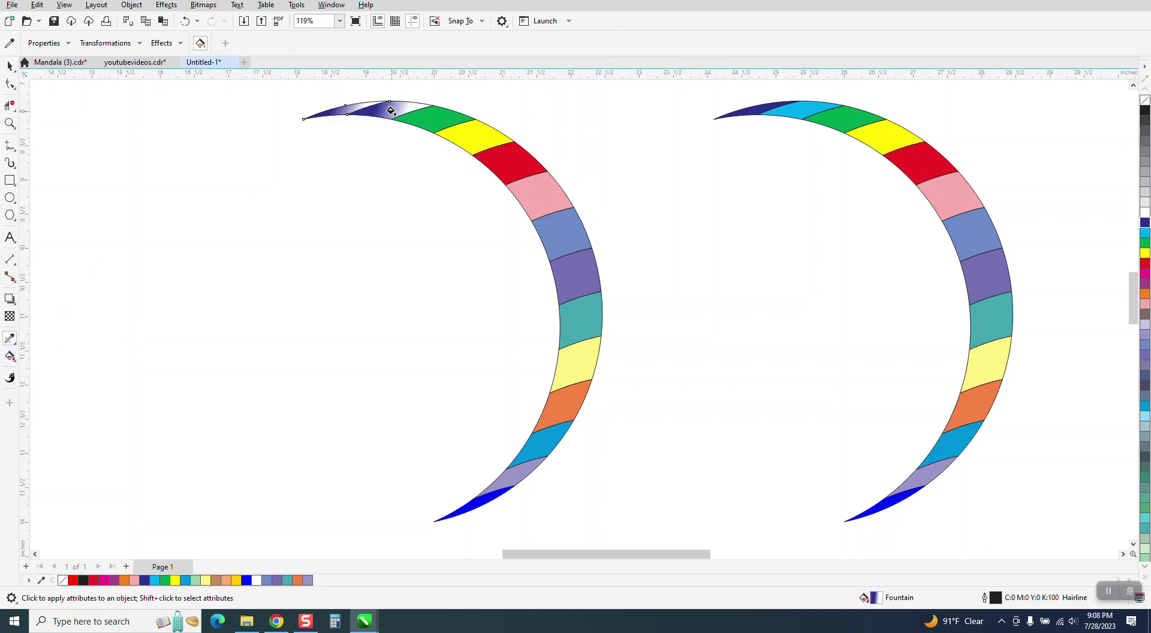
{"action": "left_click", "coordinate": [422, 117]}
{"action": "left_click", "coordinate": [472, 135]}
{"action": "left_click", "coordinate": [499, 155]}
{"action": "left_click", "coordinate": [529, 181]}
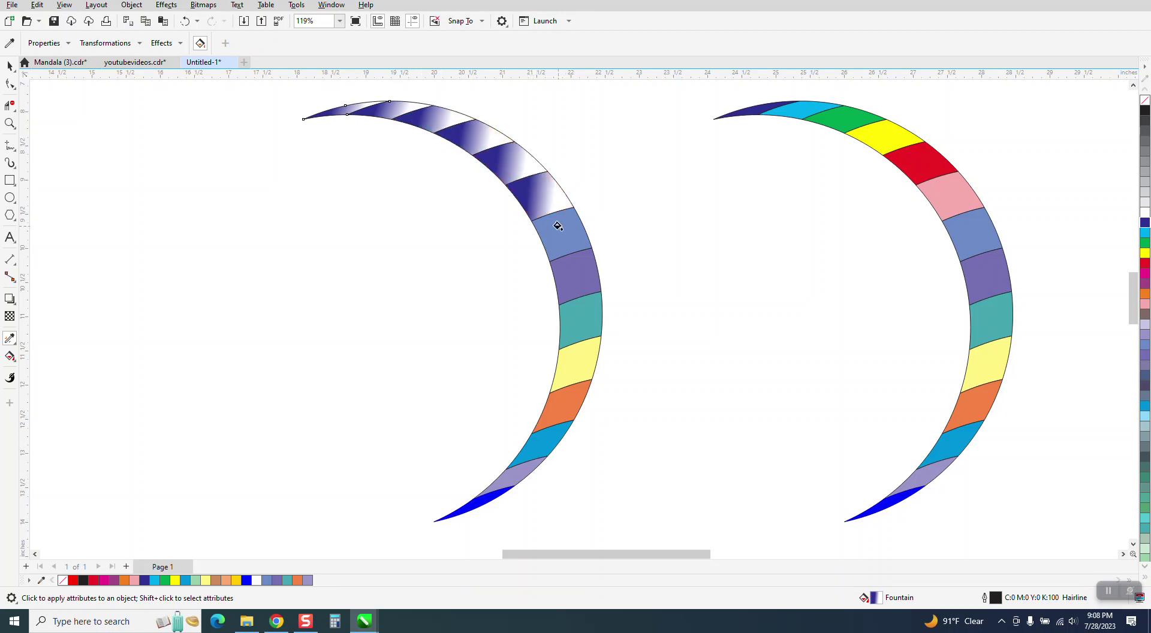
{"action": "left_click", "coordinate": [558, 227]}
{"action": "left_click", "coordinate": [586, 277]}
{"action": "left_click", "coordinate": [585, 313]}
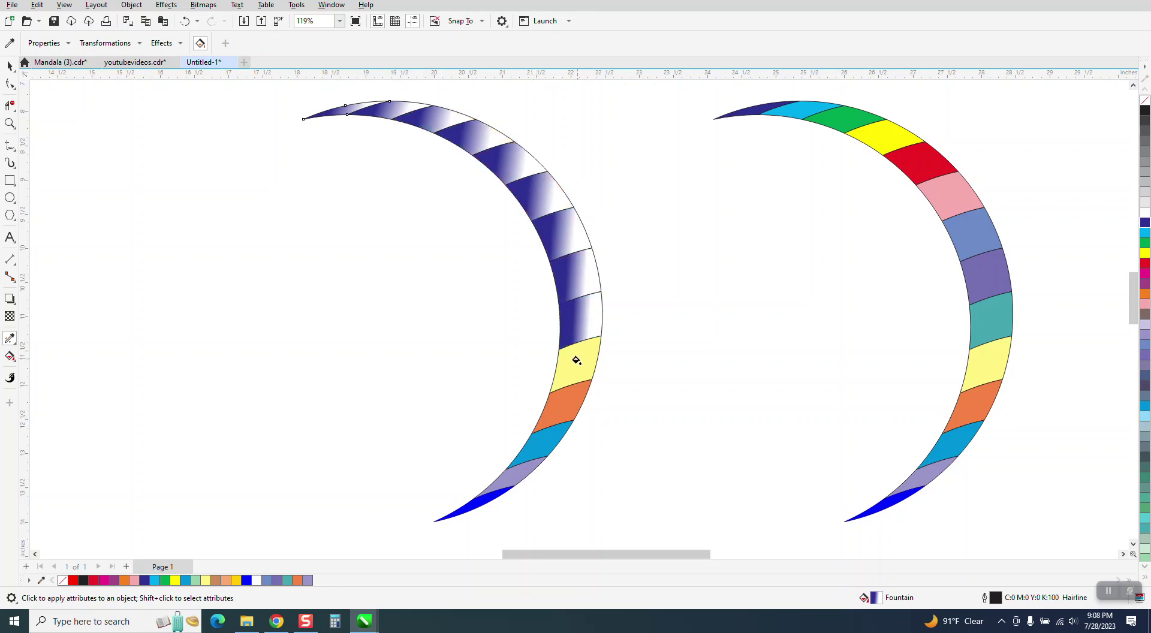
{"action": "left_click", "coordinate": [576, 360]}
{"action": "left_click", "coordinate": [563, 402]}
{"action": "left_click", "coordinate": [547, 439]}
{"action": "left_click", "coordinate": [522, 471]}
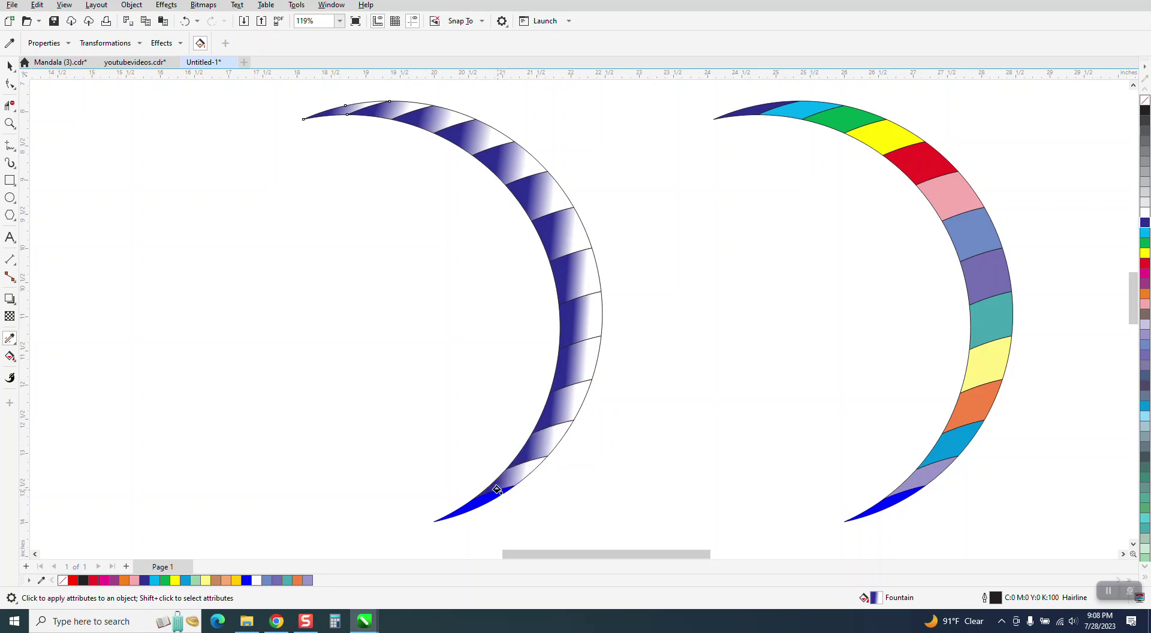
{"action": "left_click", "coordinate": [486, 495]}
{"action": "left_click", "coordinate": [10, 66]}
Change the dark blue start colour of the fountain fill to cyan on the second segment and green on the third.
{"action": "left_click", "coordinate": [10, 356]}
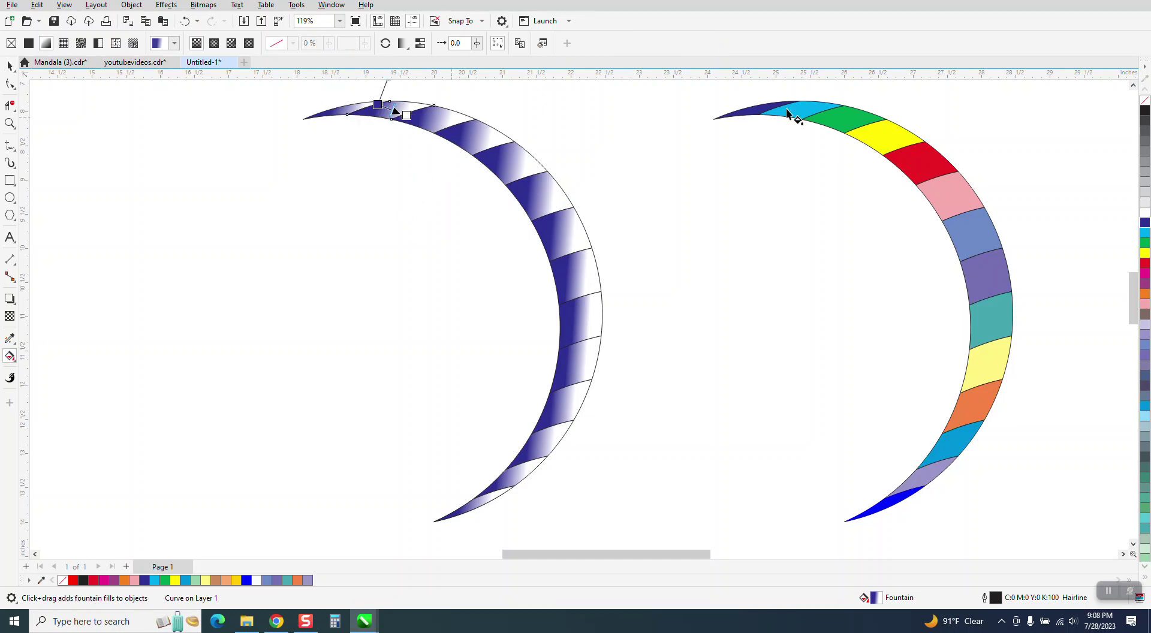
{"action": "left_click_drag", "start_coordinate": [813, 110], "coordinate": [434, 86]}
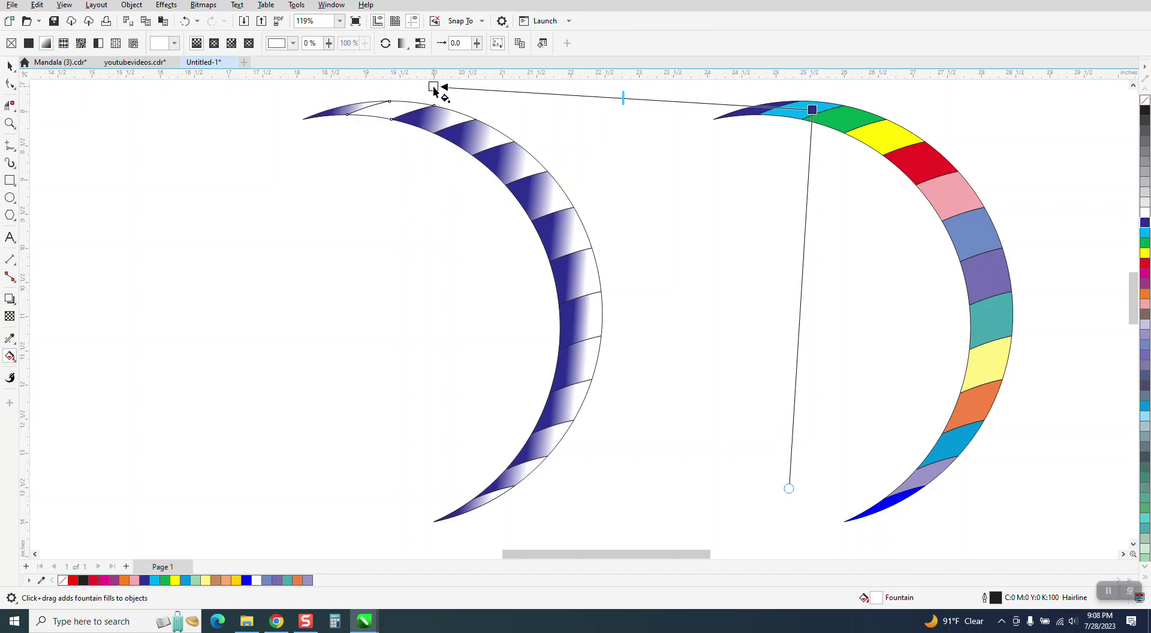
{"action": "left_click", "coordinate": [185, 21]}
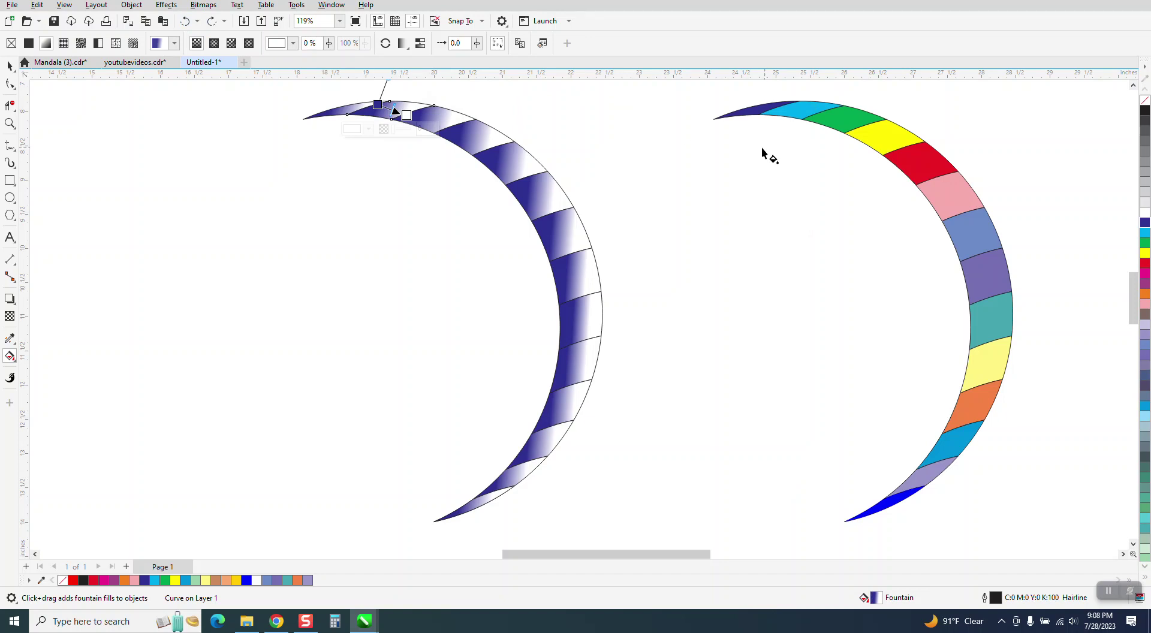
{"action": "left_click_drag", "start_coordinate": [1146, 237], "coordinate": [378, 105]}
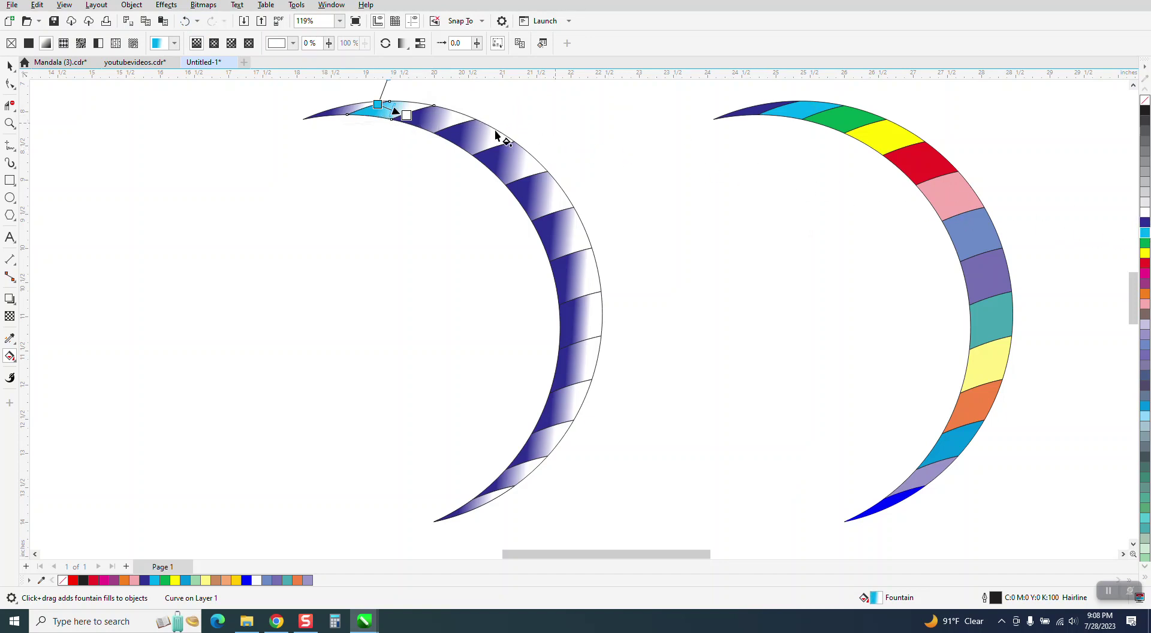
{"action": "left_click", "coordinate": [455, 125]}
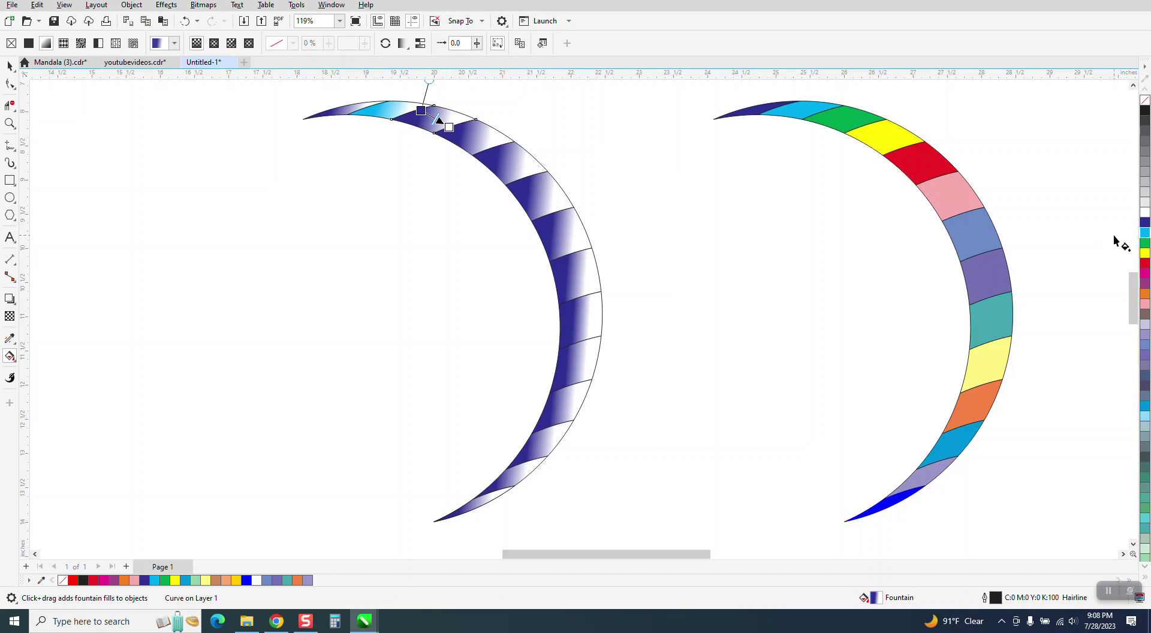
{"action": "left_click_drag", "start_coordinate": [1107, 246], "coordinate": [430, 115]}
Change the fountain fill start colours of the fourth, fifth and sixth segments to yellow, red and pink respectively.
{"action": "left_click", "coordinate": [470, 133]}
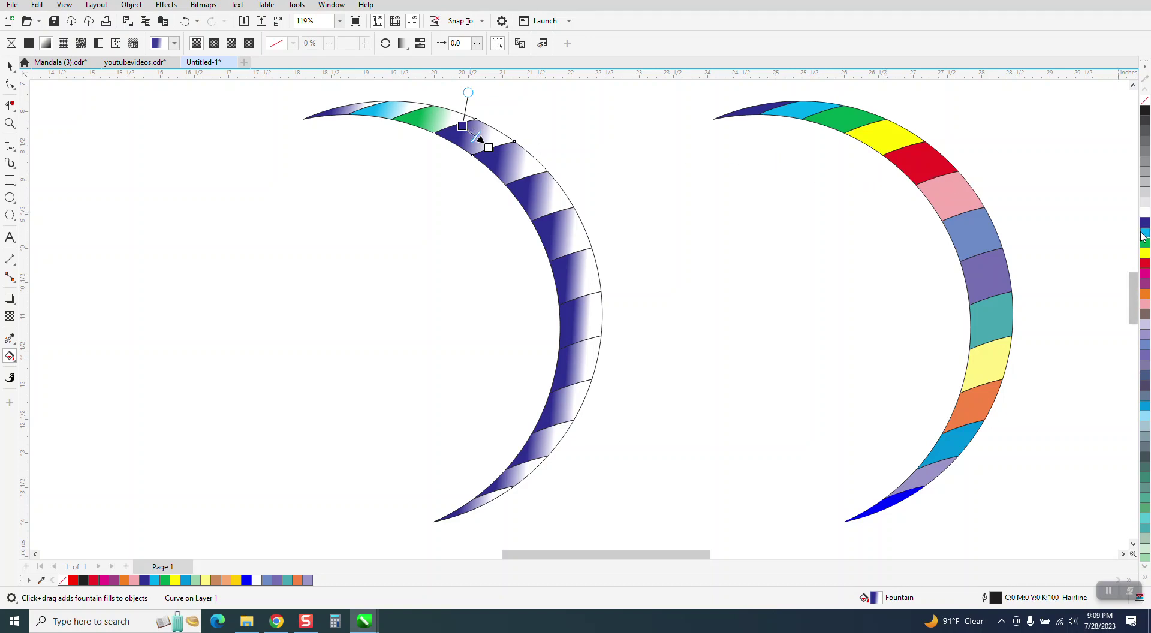
{"action": "left_click_drag", "start_coordinate": [1146, 257], "coordinate": [485, 138]}
{"action": "left_click", "coordinate": [530, 170]}
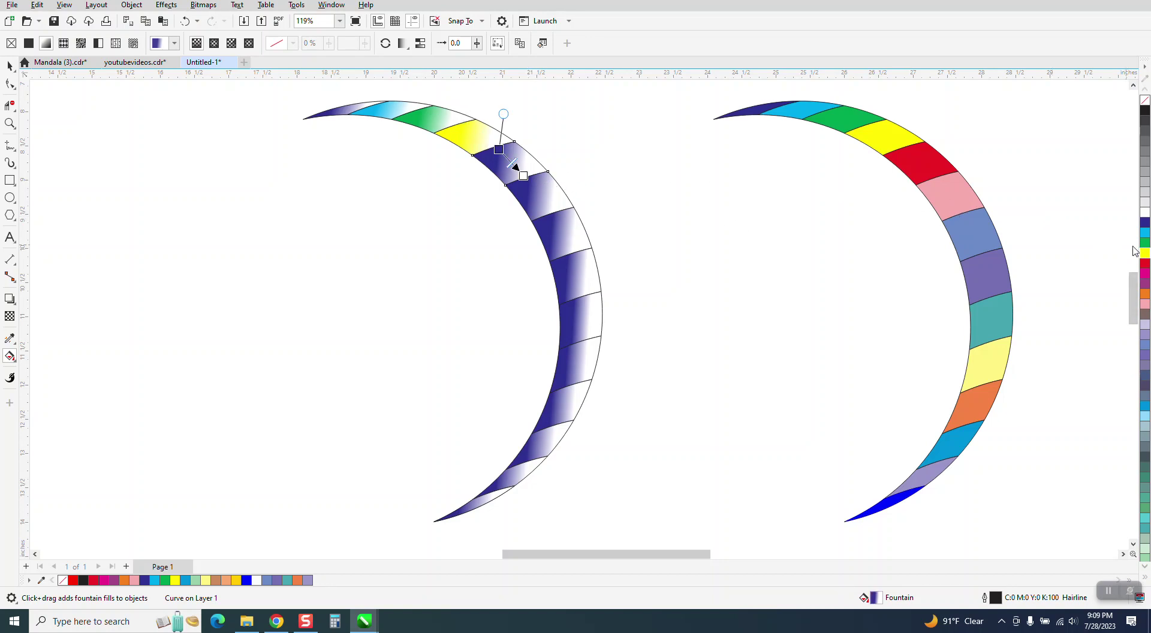
{"action": "left_click_drag", "start_coordinate": [911, 246], "coordinate": [499, 150]}
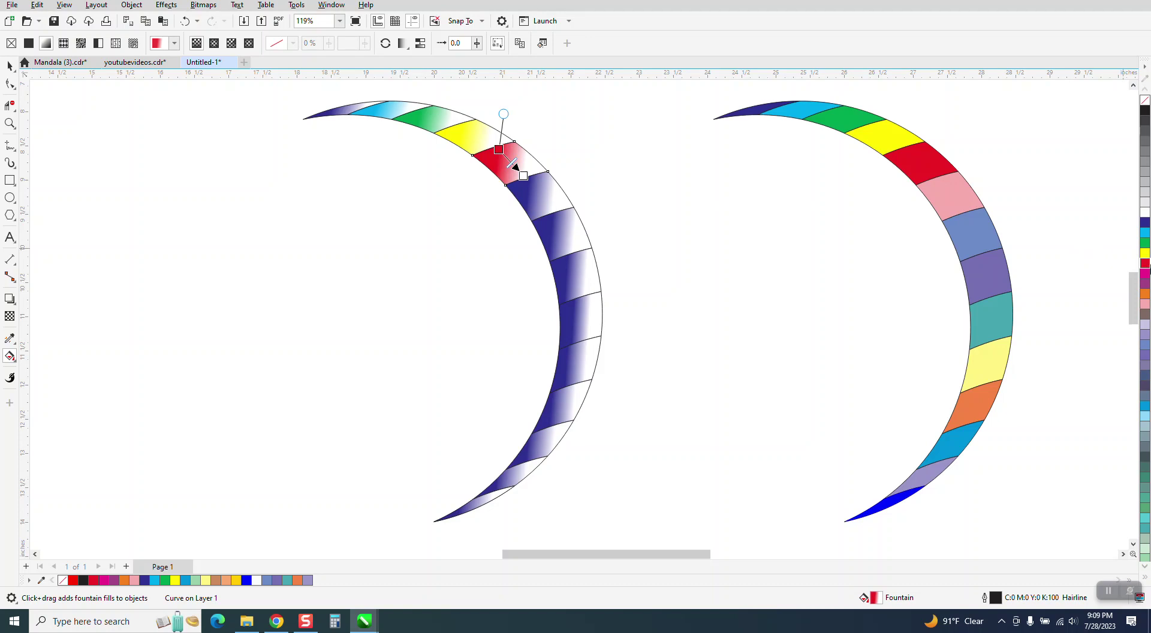
{"action": "left_click", "coordinate": [530, 190]}
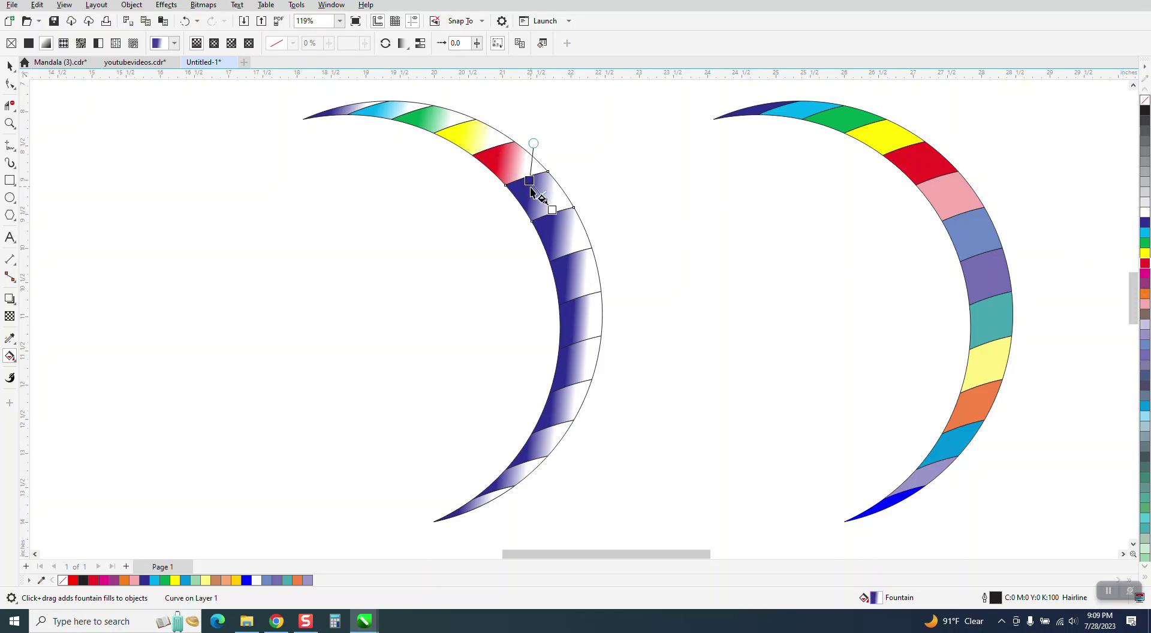
{"action": "left_click_drag", "start_coordinate": [1142, 304], "coordinate": [532, 183]}
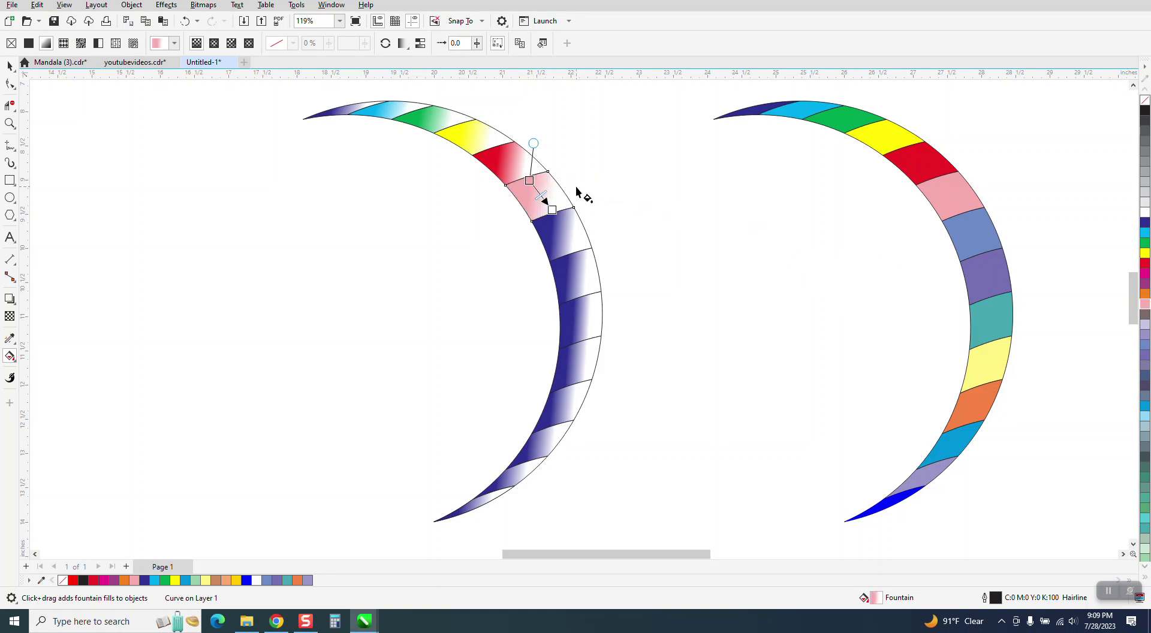
{"action": "left_click", "coordinate": [583, 249]}
{"action": "left_click_drag", "start_coordinate": [1145, 232], "coordinate": [574, 243]}
{"action": "left_click", "coordinate": [185, 21]}
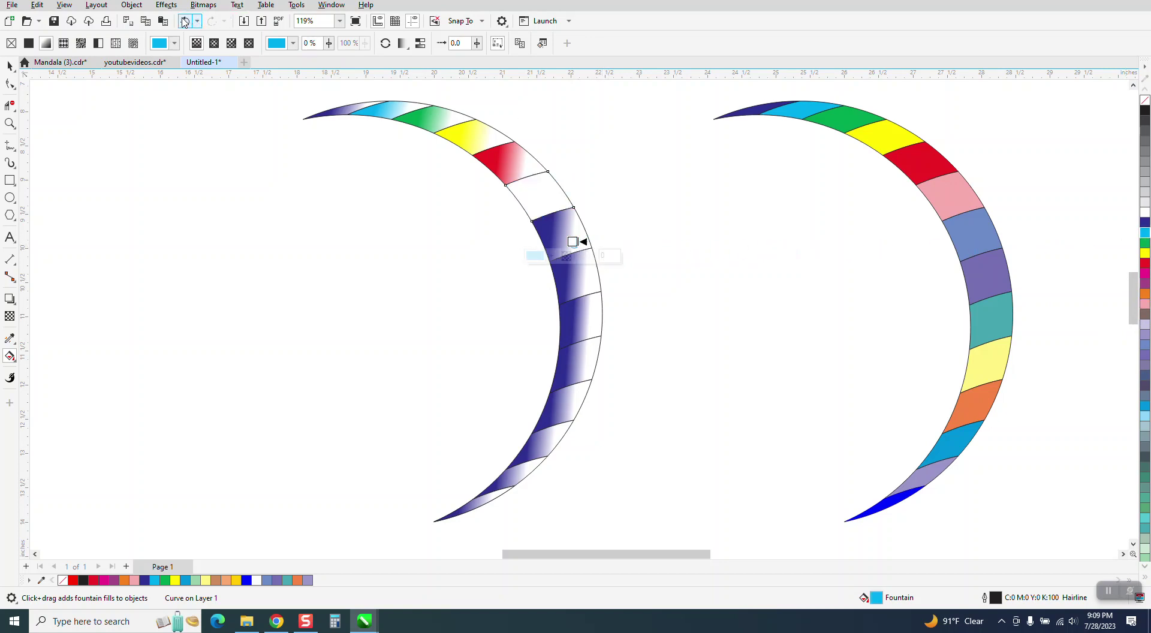
{"action": "left_click", "coordinate": [186, 21]}
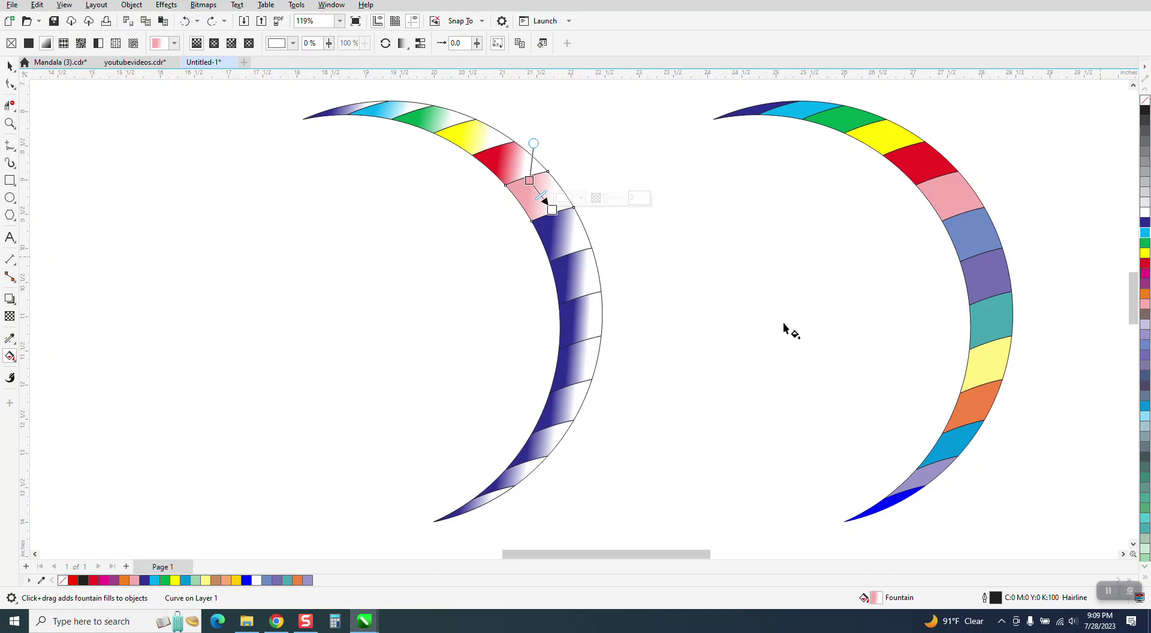
Change the fountain fill start colour to cyan on the seventh segment and orange on the eighth.
{"action": "left_click", "coordinate": [562, 245]}
{"action": "left_click_drag", "start_coordinate": [1145, 233], "coordinate": [555, 218]}
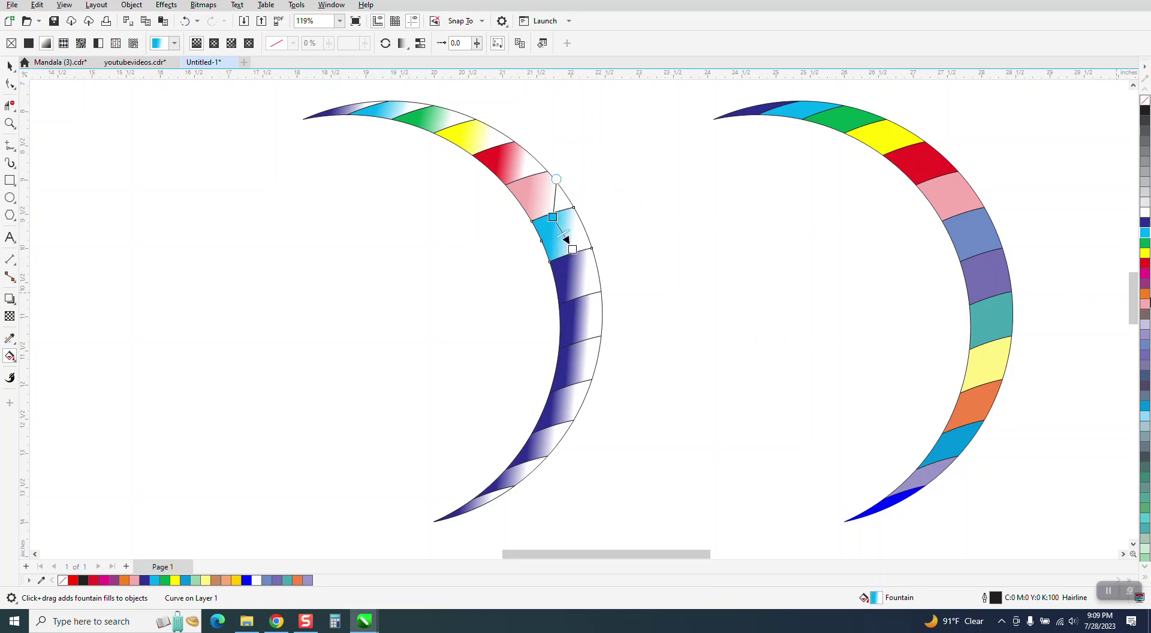
{"action": "left_click", "coordinate": [592, 276]}
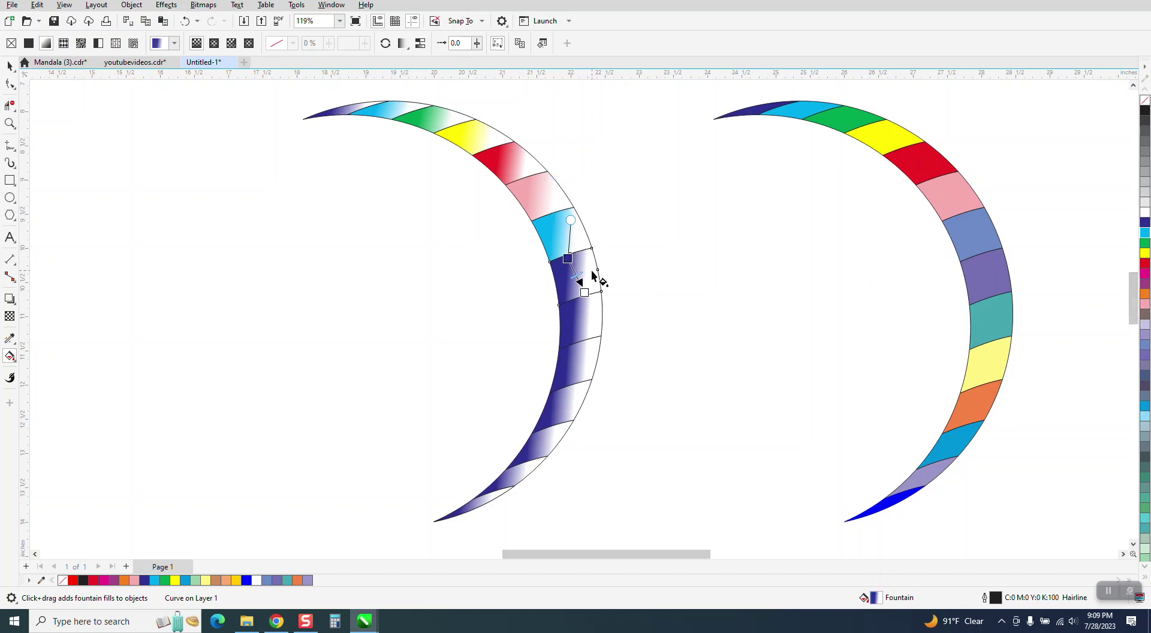
{"action": "left_click_drag", "start_coordinate": [1145, 294], "coordinate": [576, 269]}
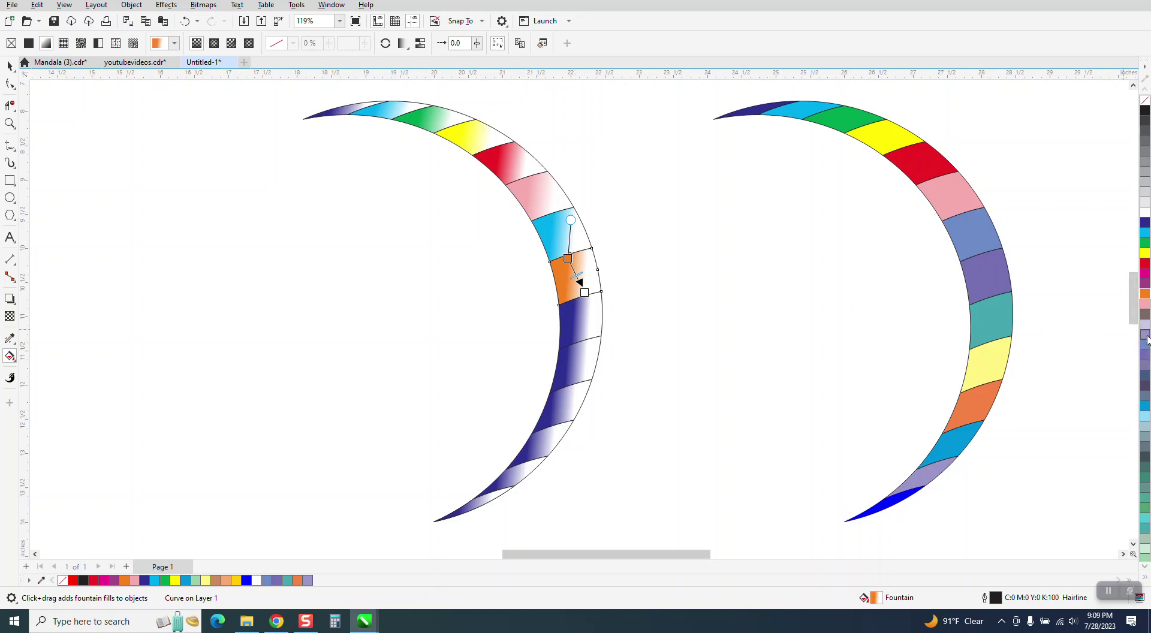
Change the fountain fill start colour to purple on the ninth segment and light blue on the tenth.
{"action": "left_click_drag", "start_coordinate": [1145, 332], "coordinate": [809, 311]}
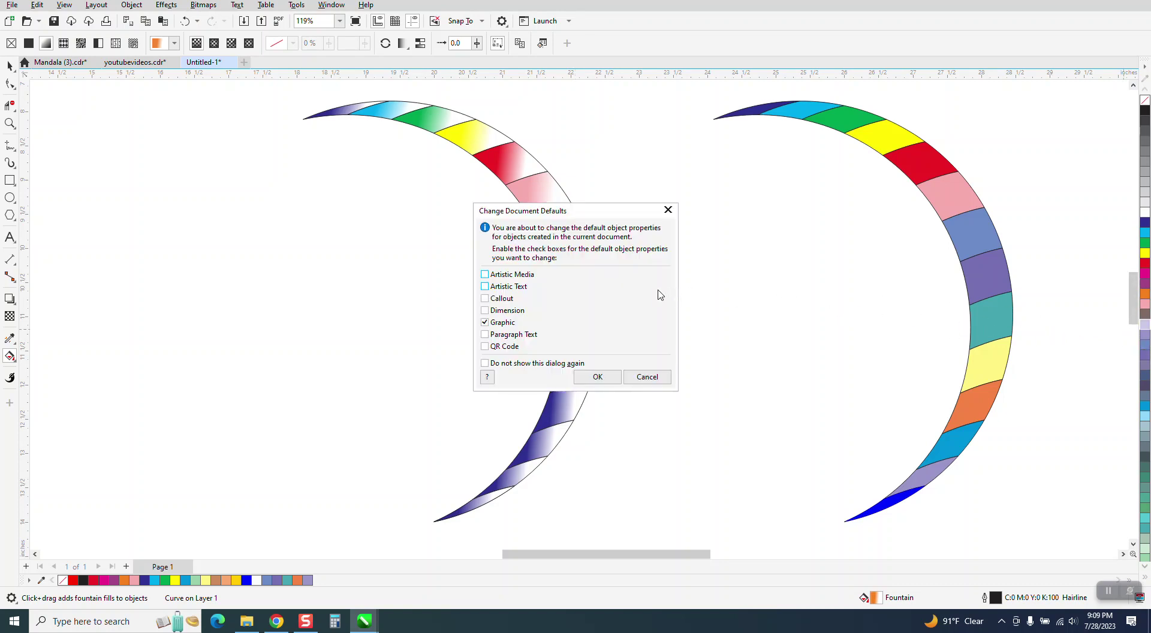
{"action": "left_click", "coordinate": [648, 376]}
{"action": "left_click", "coordinate": [584, 314]}
{"action": "left_click_drag", "start_coordinate": [1146, 290], "coordinate": [574, 302]}
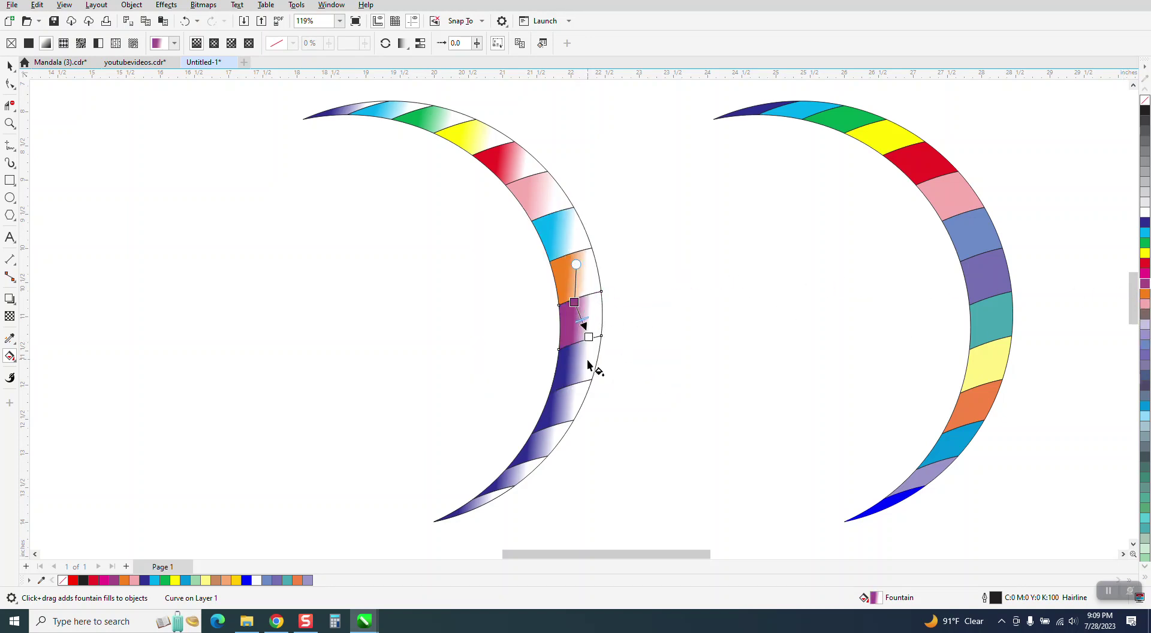
{"action": "left_click", "coordinate": [586, 366]}
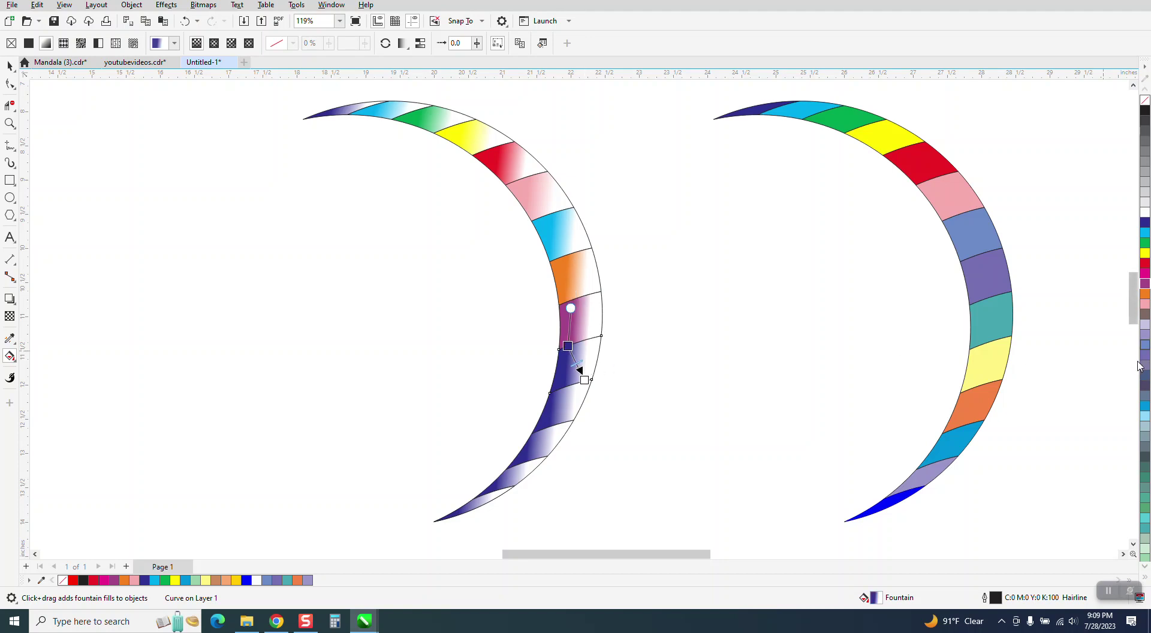
{"action": "left_click_drag", "start_coordinate": [1142, 419], "coordinate": [581, 367]}
Change the fountain fill start colour to green on the eleventh segment and yellow on the twelfth.
{"action": "left_click", "coordinate": [573, 401]}
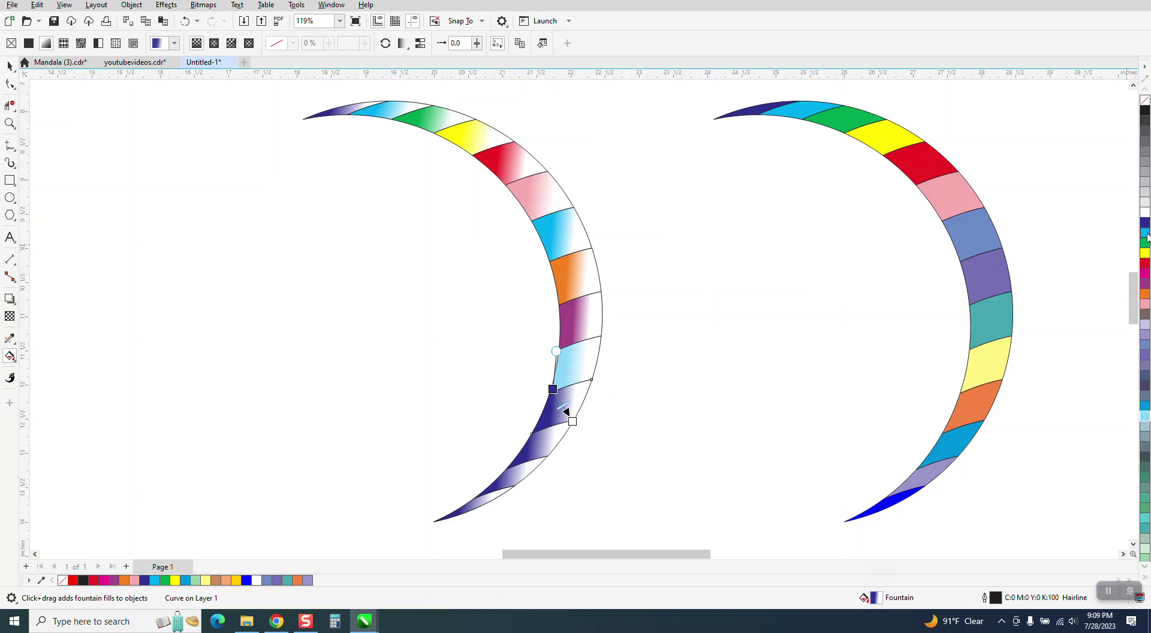
{"action": "left_click_drag", "start_coordinate": [1146, 235], "coordinate": [560, 393]}
{"action": "left_click_drag", "start_coordinate": [1145, 243], "coordinate": [553, 390]}
{"action": "left_click", "coordinate": [553, 442]}
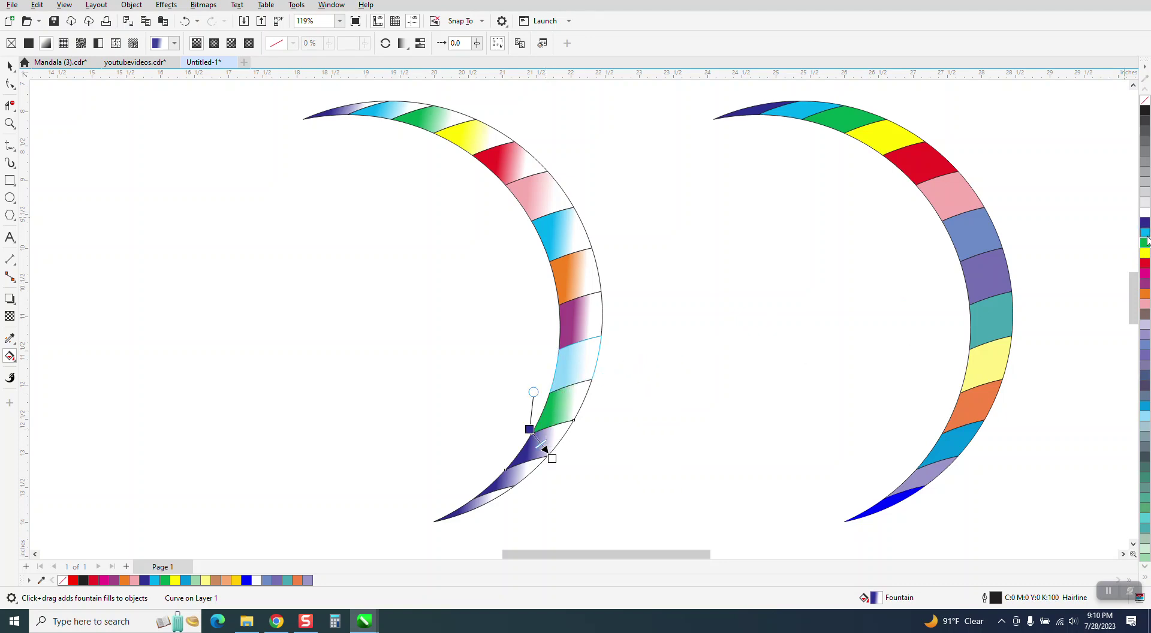
{"action": "left_click_drag", "start_coordinate": [1145, 258], "coordinate": [530, 428]}
Set the fountain fill start colour to red on the thirteenth segment and dark blue on the lower tip segment.
{"action": "left_click", "coordinate": [510, 476]}
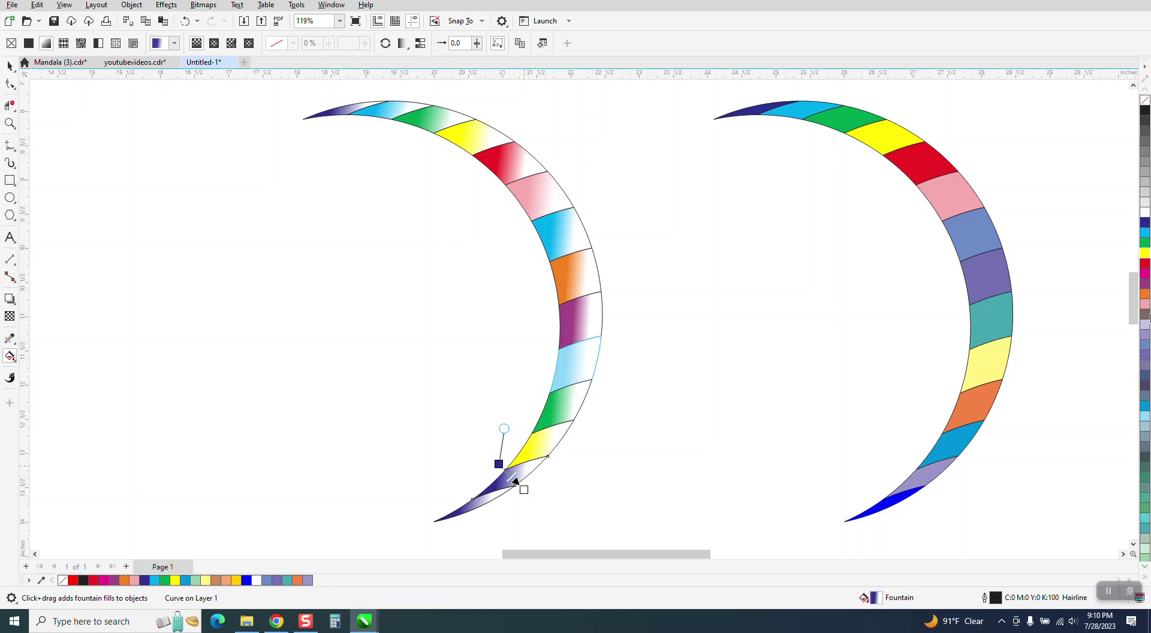
{"action": "left_click_drag", "start_coordinate": [1145, 262], "coordinate": [499, 464]}
{"action": "left_click", "coordinate": [481, 502]}
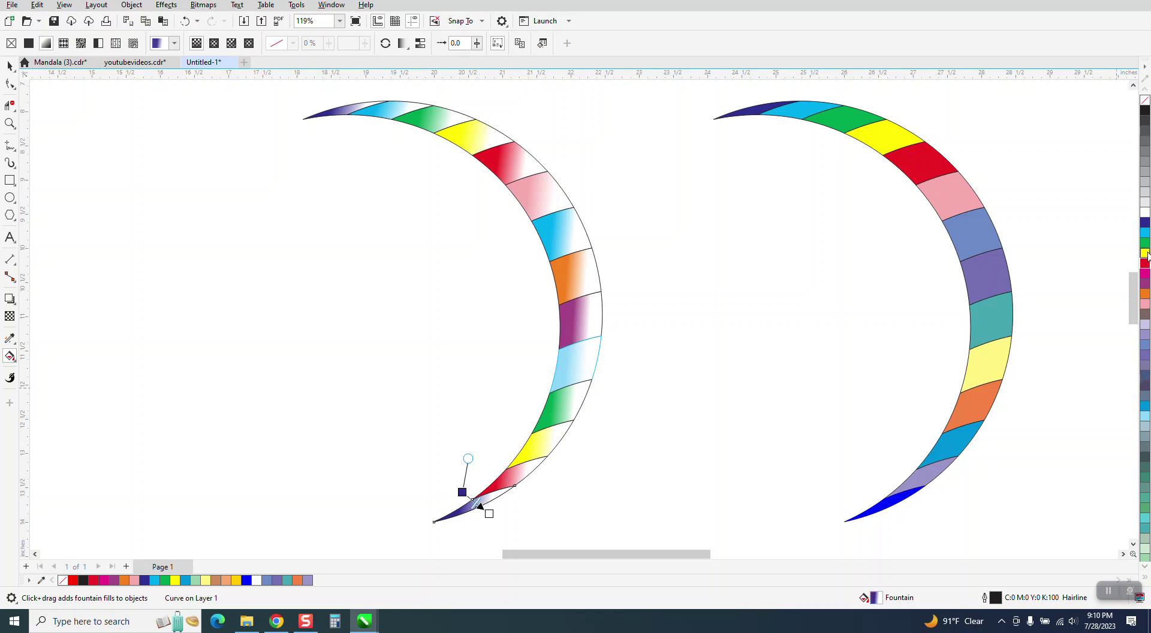
{"action": "left_click_drag", "start_coordinate": [1146, 229], "coordinate": [471, 498]}
{"action": "scroll", "coordinate": [233, 132], "scroll_direction": "down", "scroll_amount": 3}
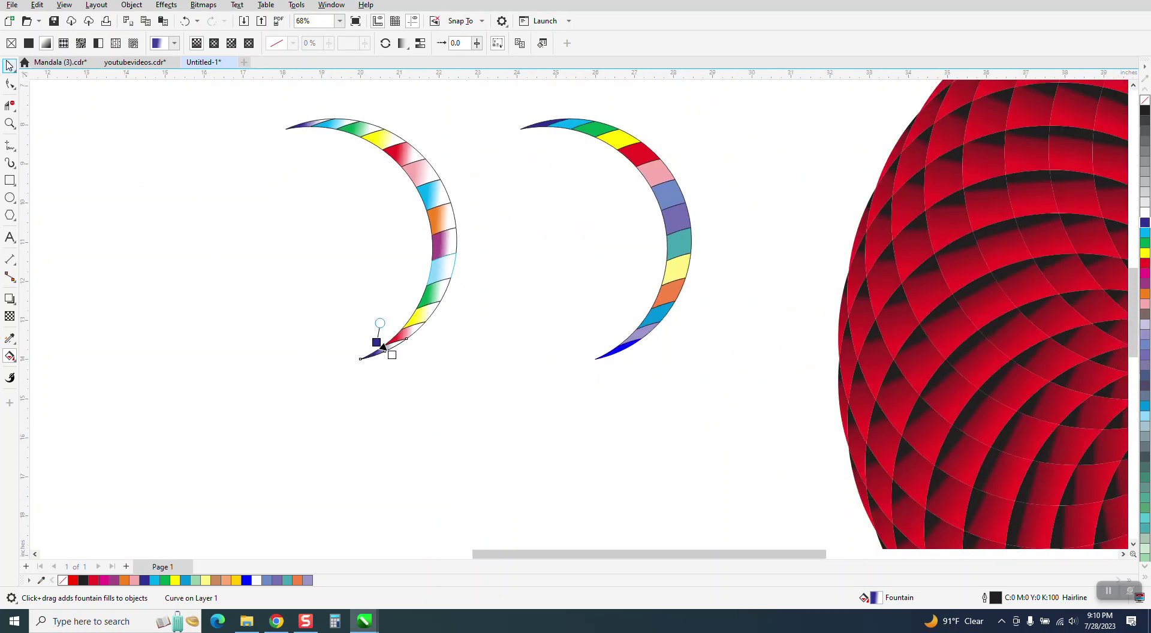
Remove the outlines from all segments of the fountain-filled crescent and group them.
{"action": "key", "text": "space"}
{"action": "left_click_drag", "start_coordinate": [264, 94], "coordinate": [523, 408]}
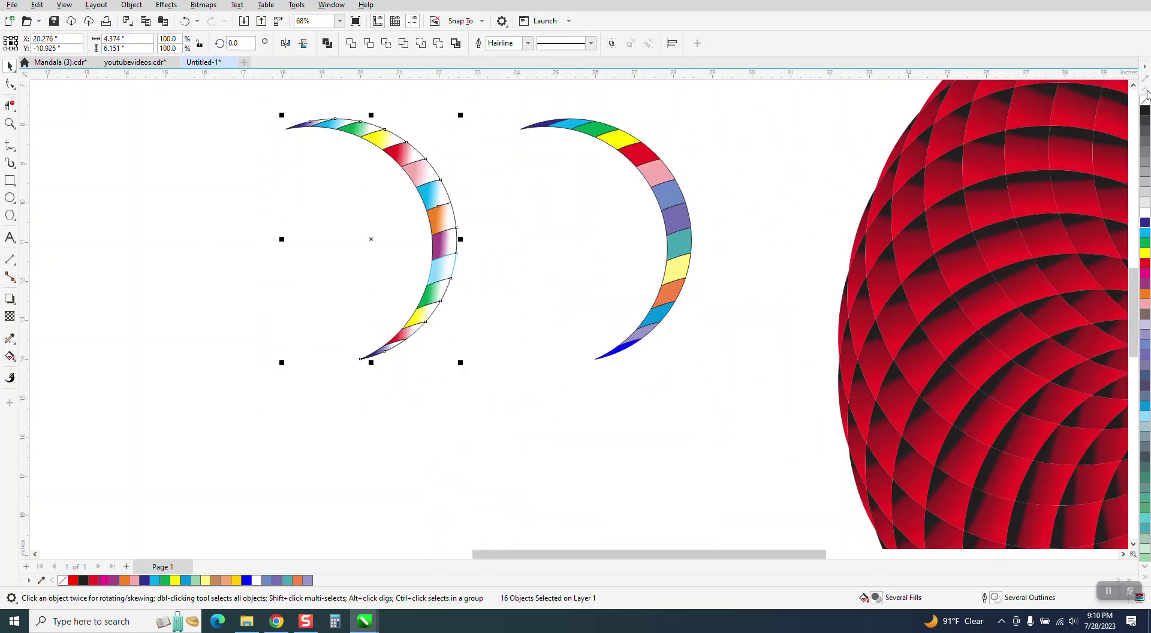
{"action": "right_click", "coordinate": [1146, 101]}
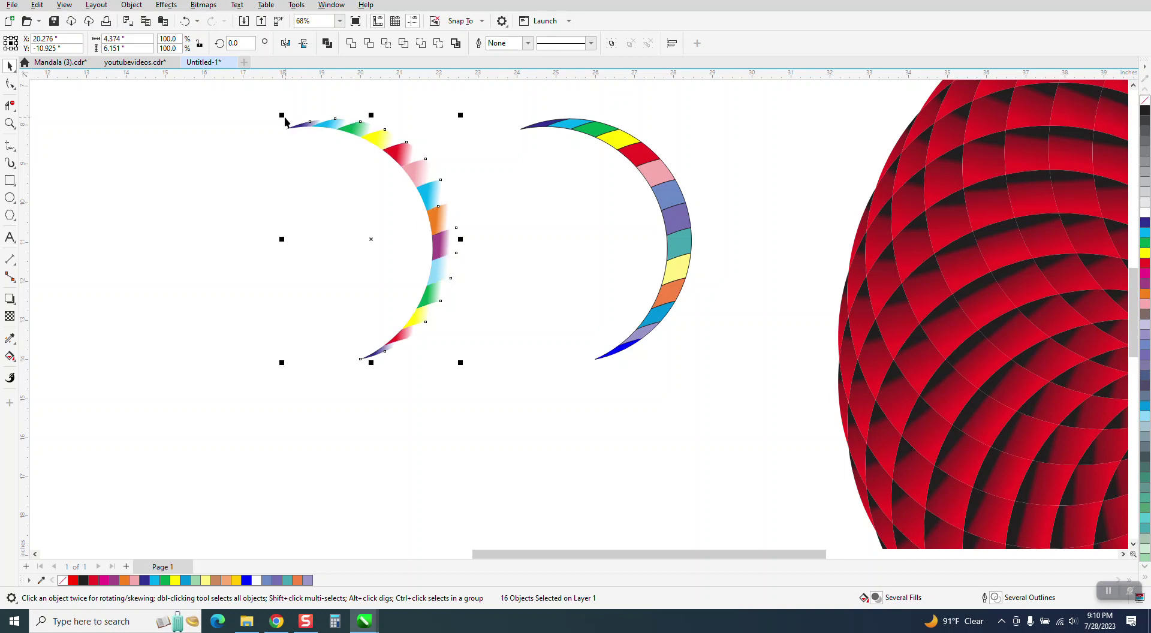
{"action": "left_click_drag", "start_coordinate": [270, 97], "coordinate": [539, 405]}
{"action": "key", "text": "ctrl+g"}
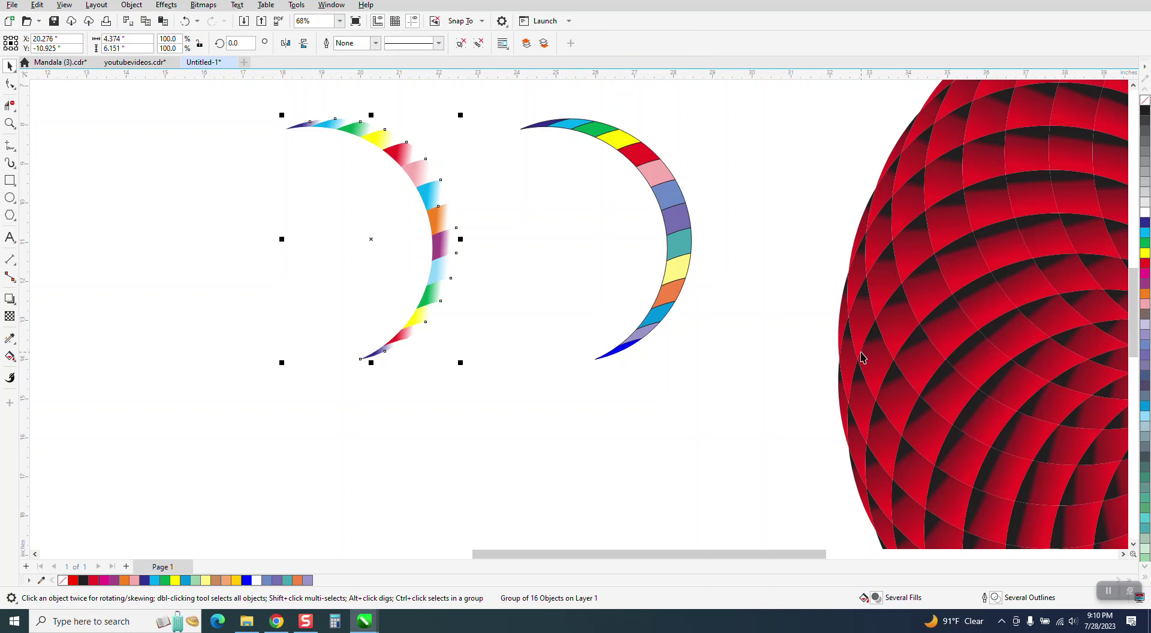
Move the grouped crescent's rotation centre to its lower tip and create a copy rotated by 12 degrees.
{"action": "left_click", "coordinate": [371, 241]}
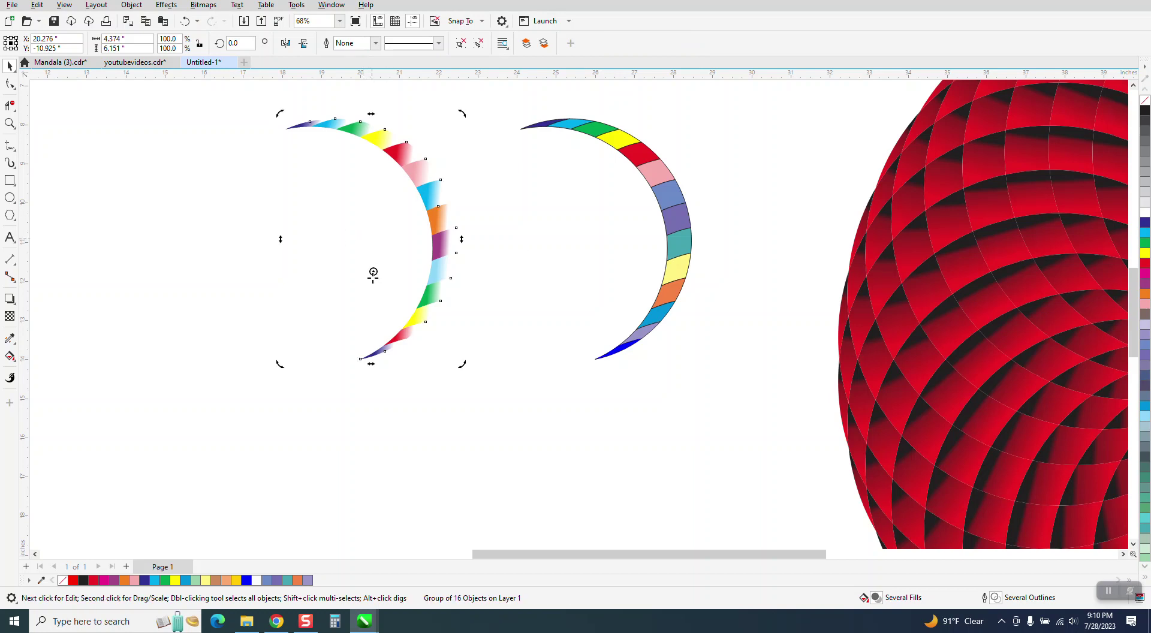
{"action": "left_click_drag", "start_coordinate": [353, 351], "coordinate": [360, 359]}
{"action": "left_click", "coordinate": [233, 43]}
{"action": "type", "text": "12"}
{"action": "key", "text": "Return"}
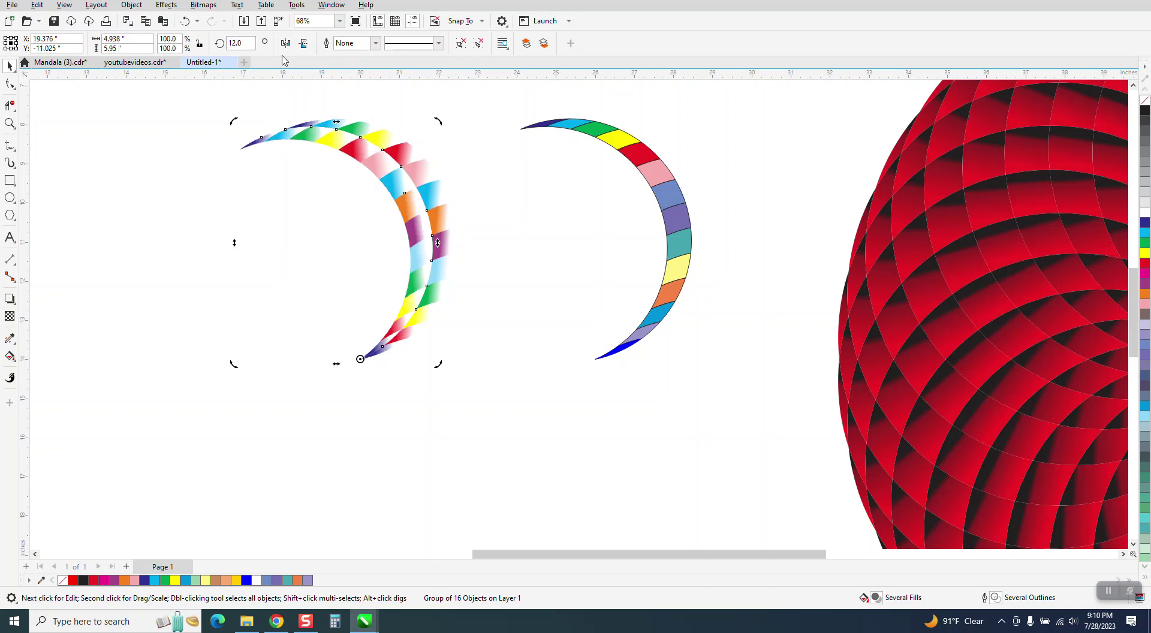
Repeat the 12-degree rotated duplicate of the crescent until the copies complete a full circle.
{"action": "key", "text": "ctrl+d"}
{"action": "key", "text": "ctrl+d"}
{"action": "key", "text": "ctrl+d"}
{"action": "key", "text": "ctrl+d"}
{"action": "key", "text": "ctrl+d"}
{"action": "key", "text": "ctrl+d"}
{"action": "key", "text": "ctrl+d"}
{"action": "key", "text": "ctrl+d"}
{"action": "key", "text": "ctrl+d"}
{"action": "key", "text": "ctrl+d"}
{"action": "key", "text": "ctrl+d"}
{"action": "key", "text": "ctrl+d"}
{"action": "key", "text": "ctrl+d"}
{"action": "key", "text": "ctrl+d"}
{"action": "key", "text": "ctrl+d"}
{"action": "key", "text": "ctrl+d"}
{"action": "key", "text": "ctrl+d"}
{"action": "key", "text": "ctrl+d"}
{"action": "key", "text": "ctrl+d"}
{"action": "key", "text": "ctrl+d"}
{"action": "key", "text": "ctrl+d"}
{"action": "key", "text": "ctrl+d"}
{"action": "key", "text": "ctrl+d"}
{"action": "key", "text": "ctrl+d"}
{"action": "key", "text": "ctrl+d"}
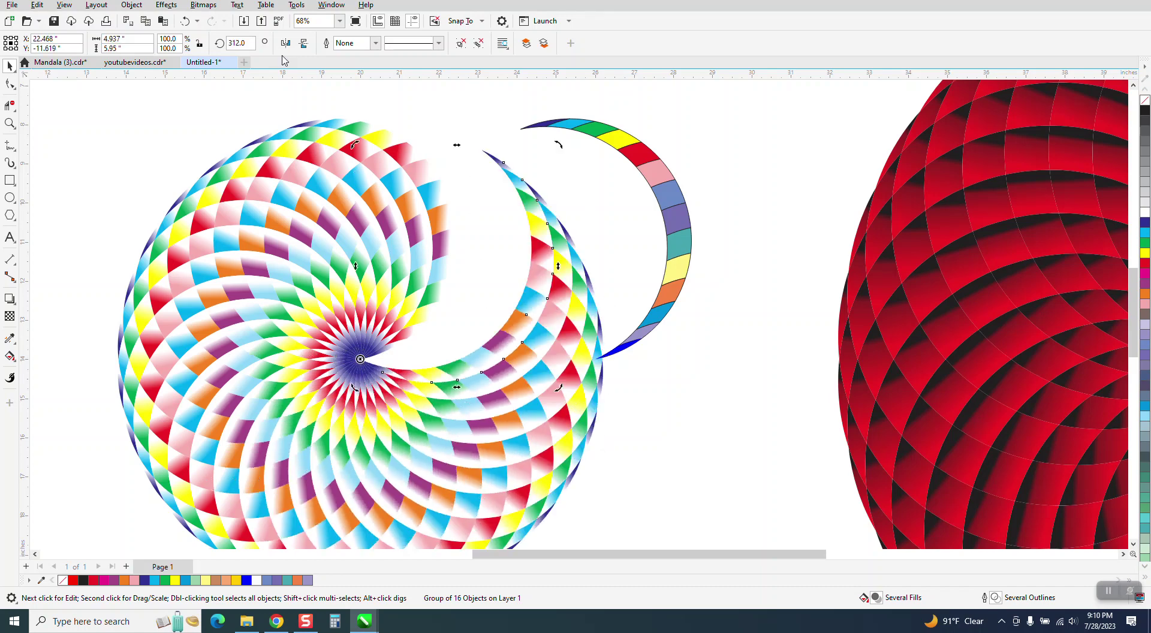
{"action": "key", "text": "ctrl+d"}
{"action": "key", "text": "ctrl+d"}
{"action": "key", "text": "ctrl+d"}
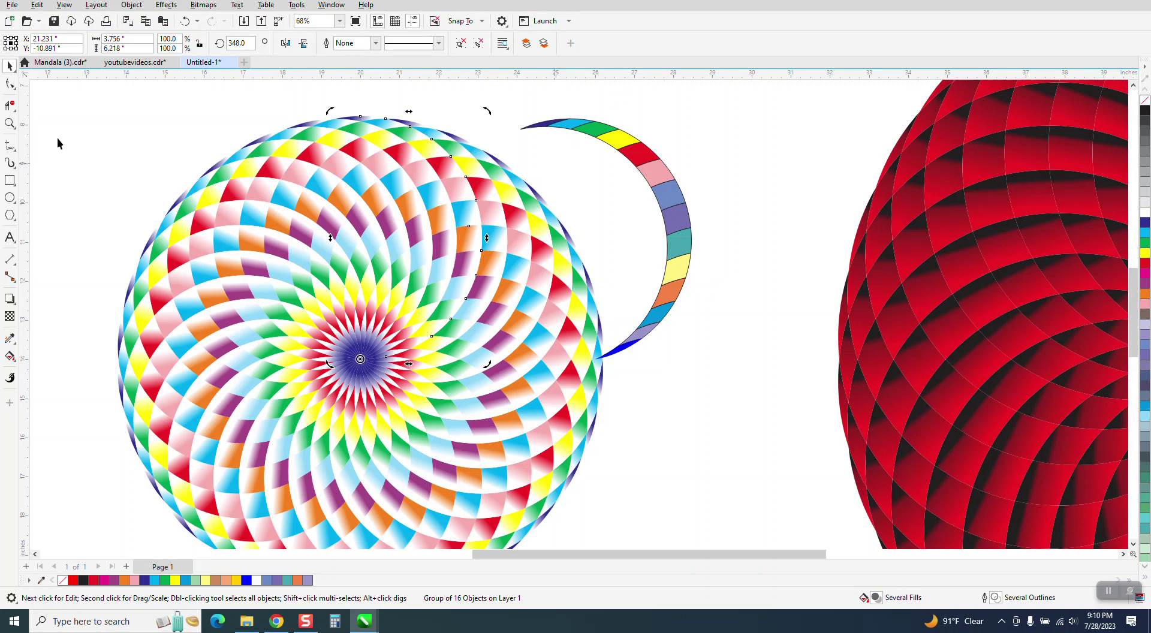
{"action": "left_click", "coordinate": [9, 105]}
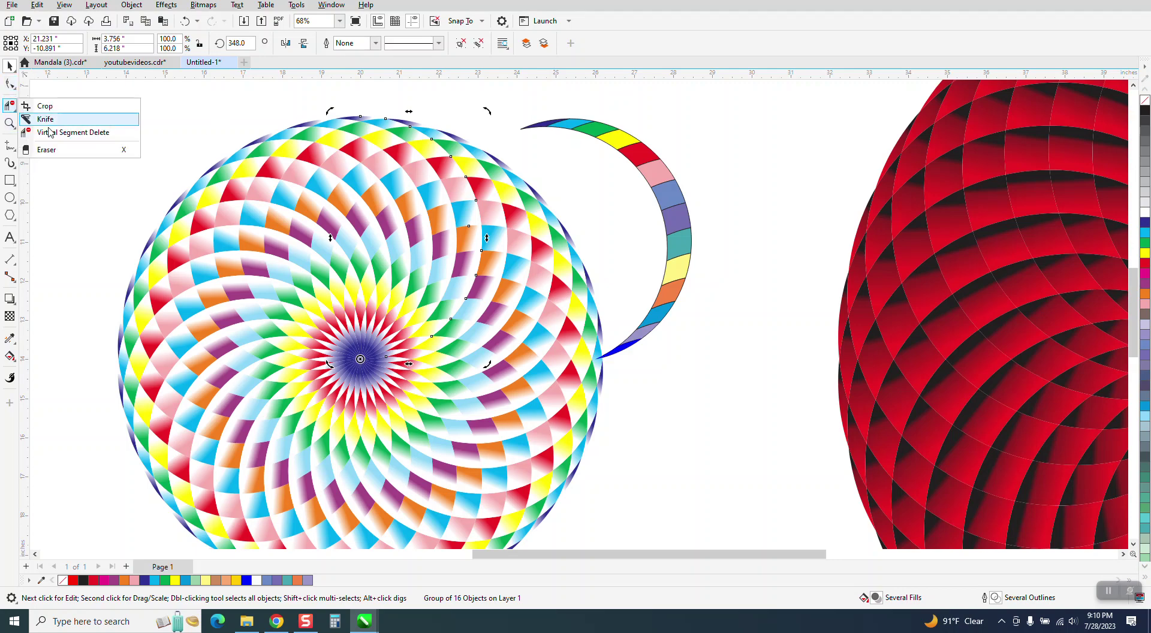
{"action": "left_click", "coordinate": [44, 107]}
{"action": "scroll", "coordinate": [252, 111], "scroll_direction": "down", "scroll_amount": 2}
{"action": "key", "text": "space"}
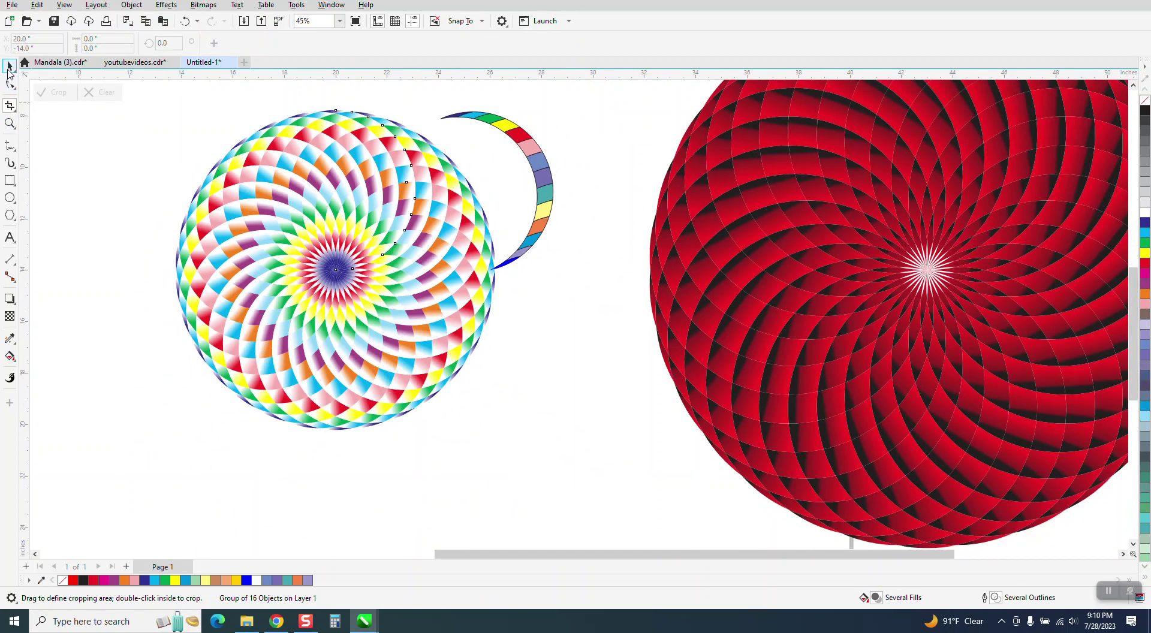
Move all pieces of the solid-coloured crescent away from the rainbow spiral, into the space beside the red mandala.
{"action": "left_click", "coordinate": [485, 127], "text": "ctrl"}
{"action": "left_click_drag", "start_coordinate": [485, 128], "coordinate": [576, 117]}
{"action": "left_click_drag", "start_coordinate": [441, 96], "coordinate": [575, 248]}
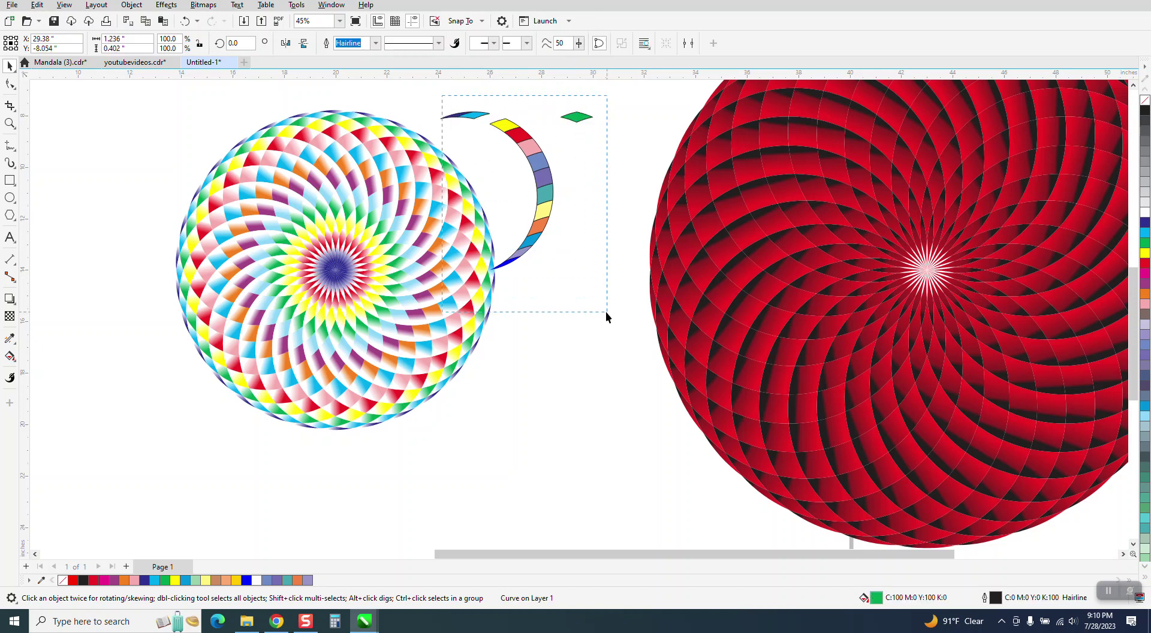
{"action": "left_click_drag", "start_coordinate": [605, 312], "coordinate": [605, 311]}
{"action": "left_click_drag", "start_coordinate": [545, 204], "coordinate": [643, 196]}
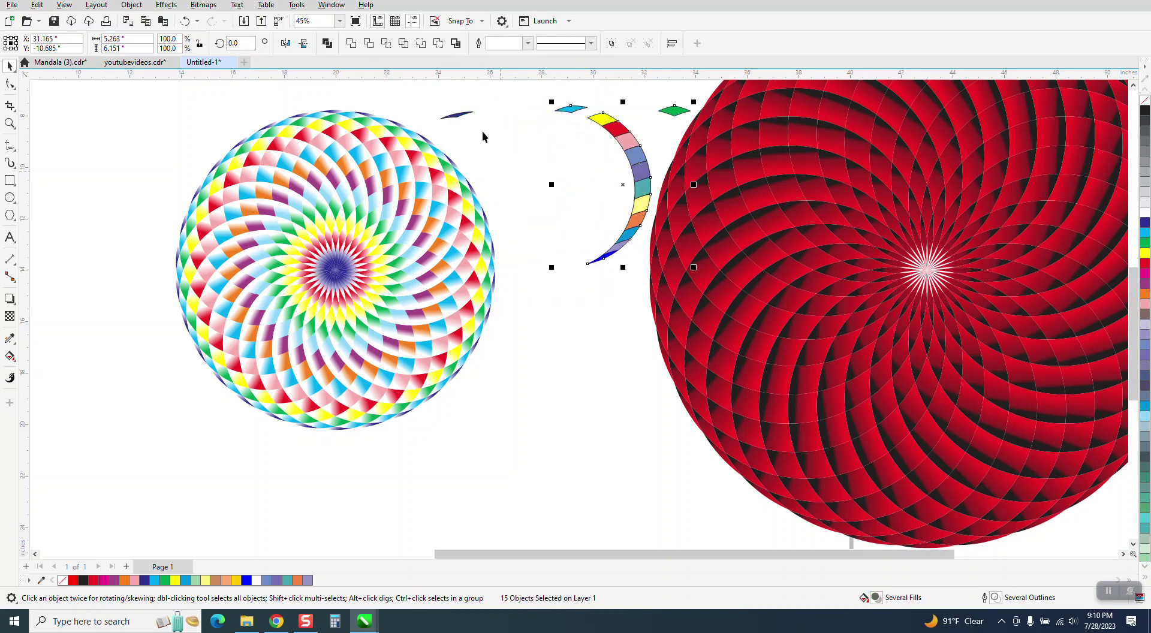
{"action": "left_click_drag", "start_coordinate": [469, 117], "coordinate": [608, 116]}
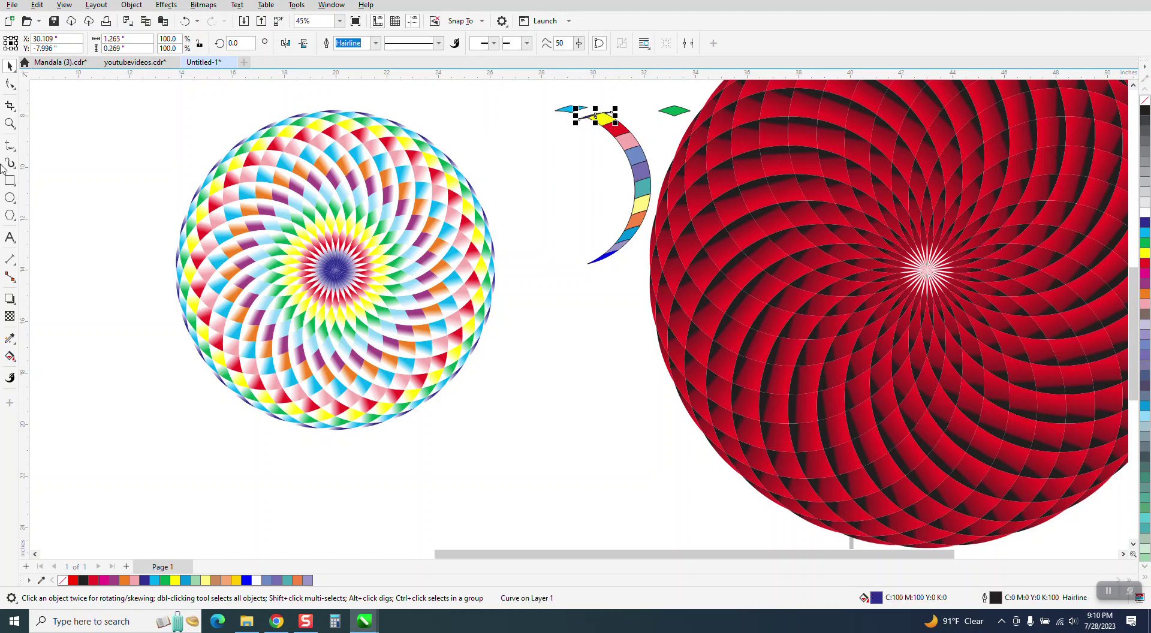
Place a black-filled rectangle, about 14.1 by 13.3 inches, behind the rainbow spiral as its background.
{"action": "left_click", "coordinate": [10, 179]}
{"action": "left_click_drag", "start_coordinate": [163, 101], "coordinate": [526, 444]}
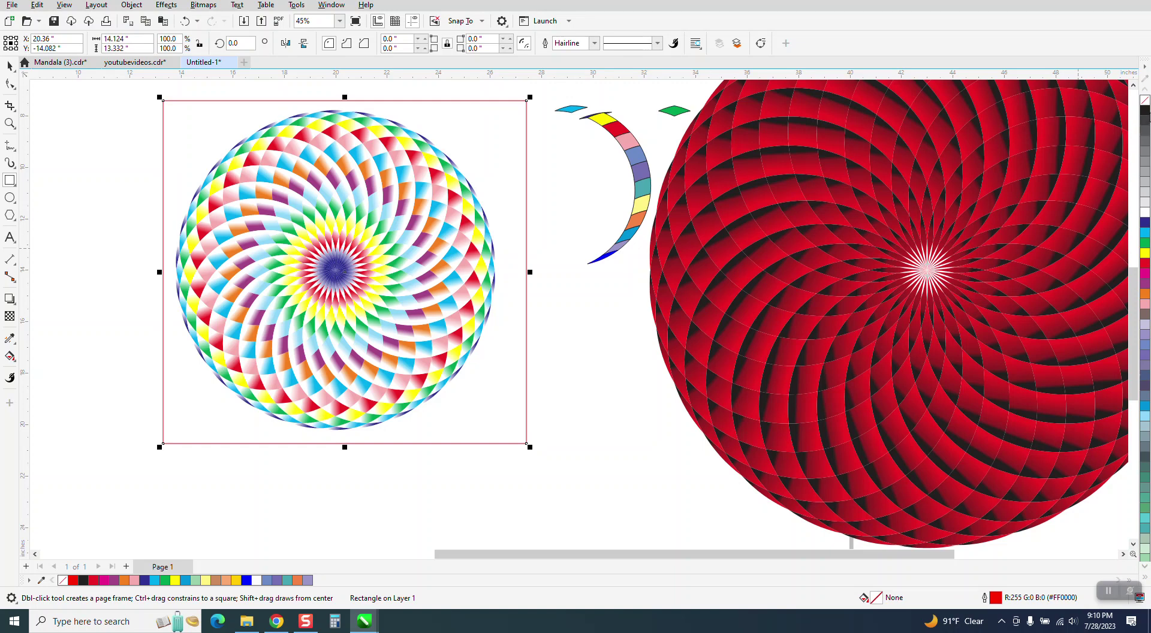
{"action": "left_click", "coordinate": [1145, 112]}
{"action": "left_click", "coordinate": [131, 5]}
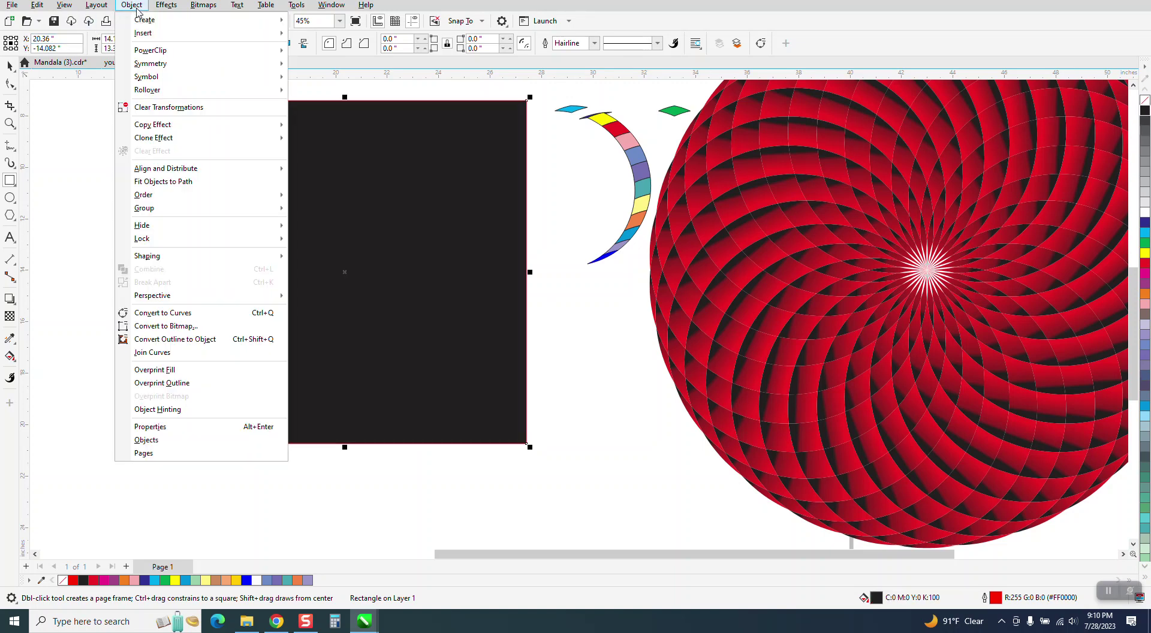
{"action": "mouse_move", "coordinate": [263, 208]}
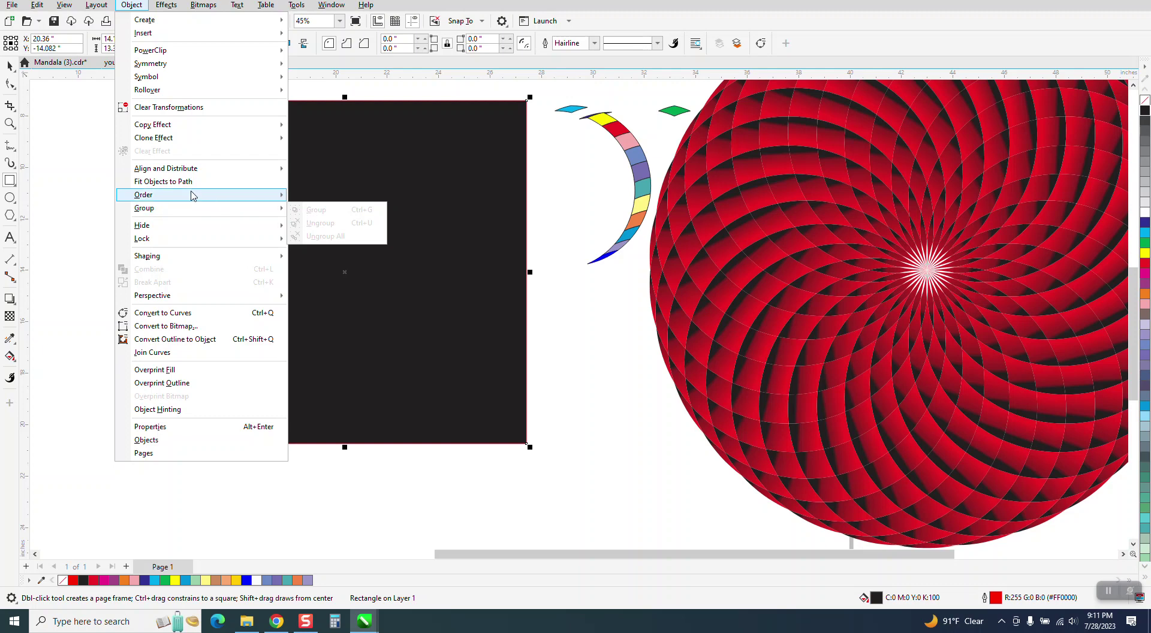
{"action": "mouse_move", "coordinate": [193, 195]}
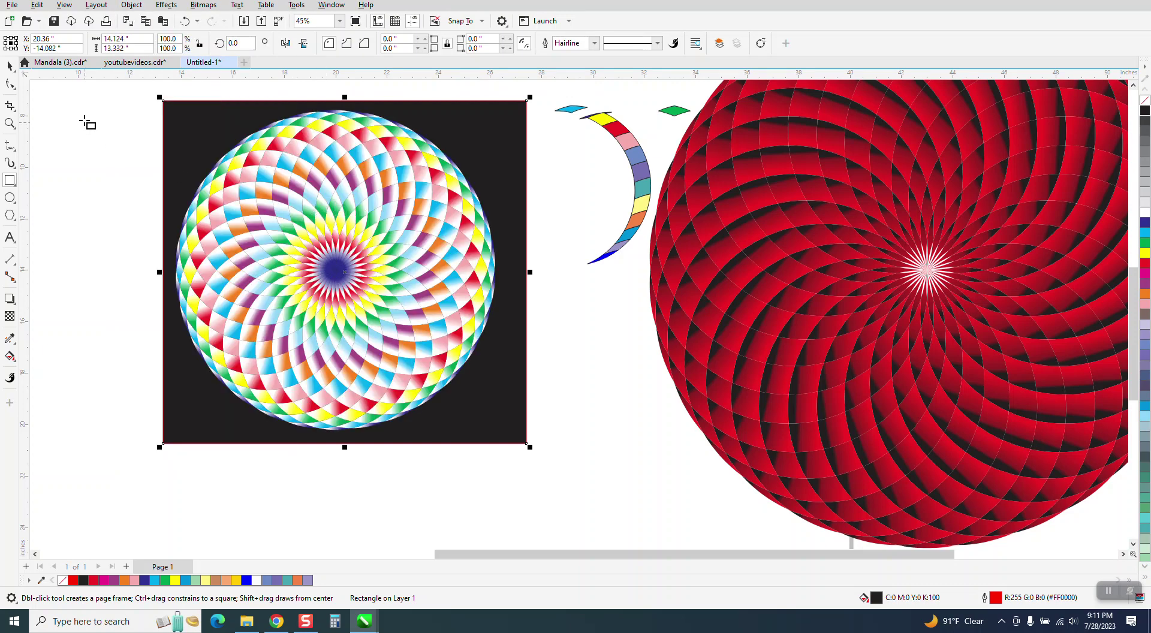
Examine the rainbow spiral against its black background at closer range.
{"action": "left_click", "coordinate": [11, 106]}
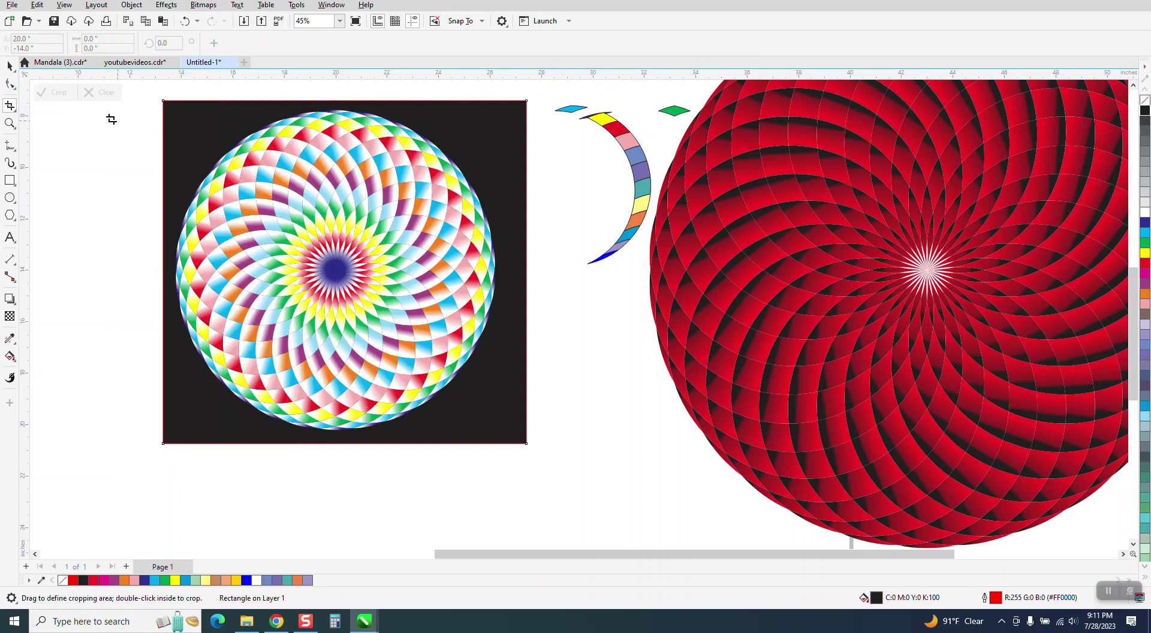
{"action": "left_click", "coordinate": [9, 123]}
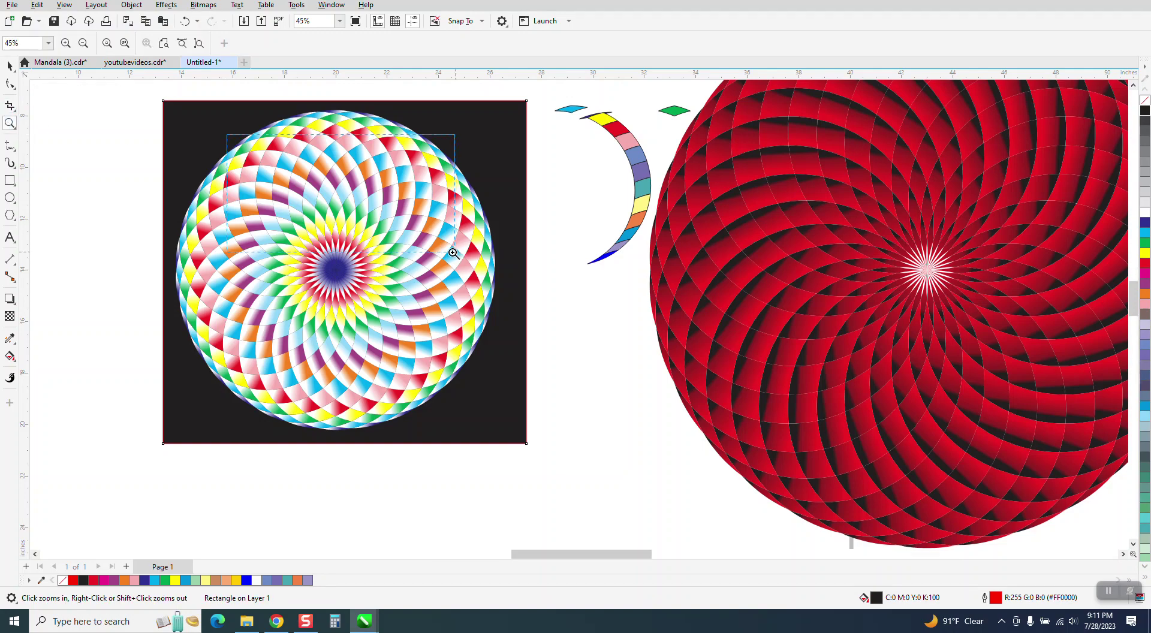
{"action": "scroll", "coordinate": [447, 249], "scroll_direction": "up", "scroll_amount": 4}
{"action": "scroll", "coordinate": [348, 217], "scroll_direction": "down", "scroll_amount": 2}
{"action": "scroll", "coordinate": [353, 214], "scroll_direction": "down", "scroll_amount": 1}
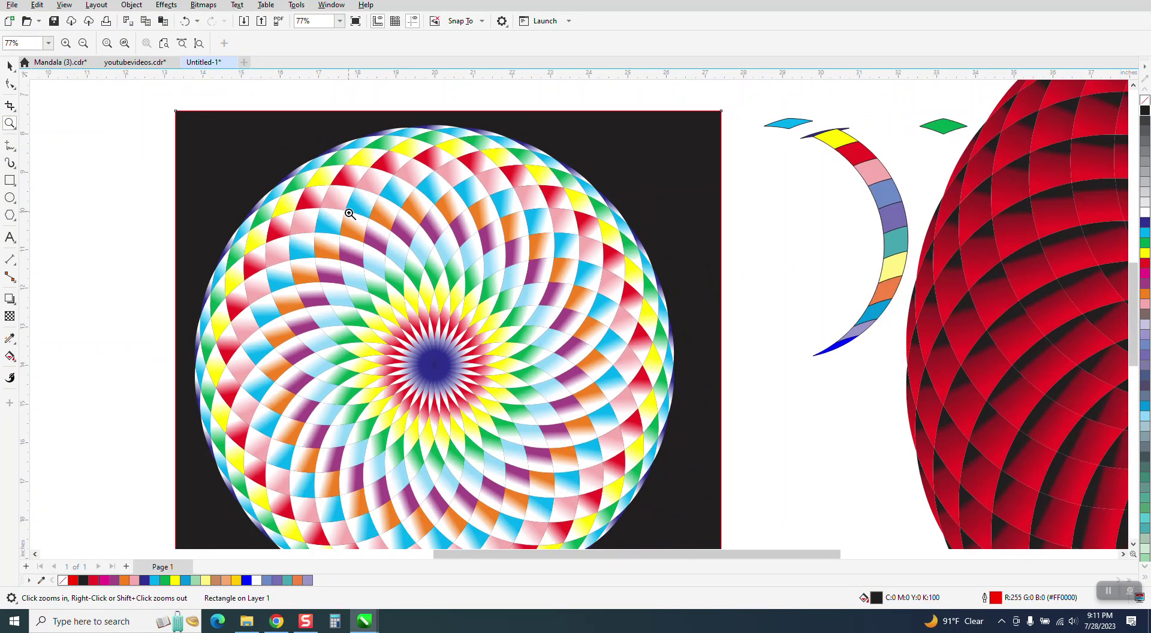